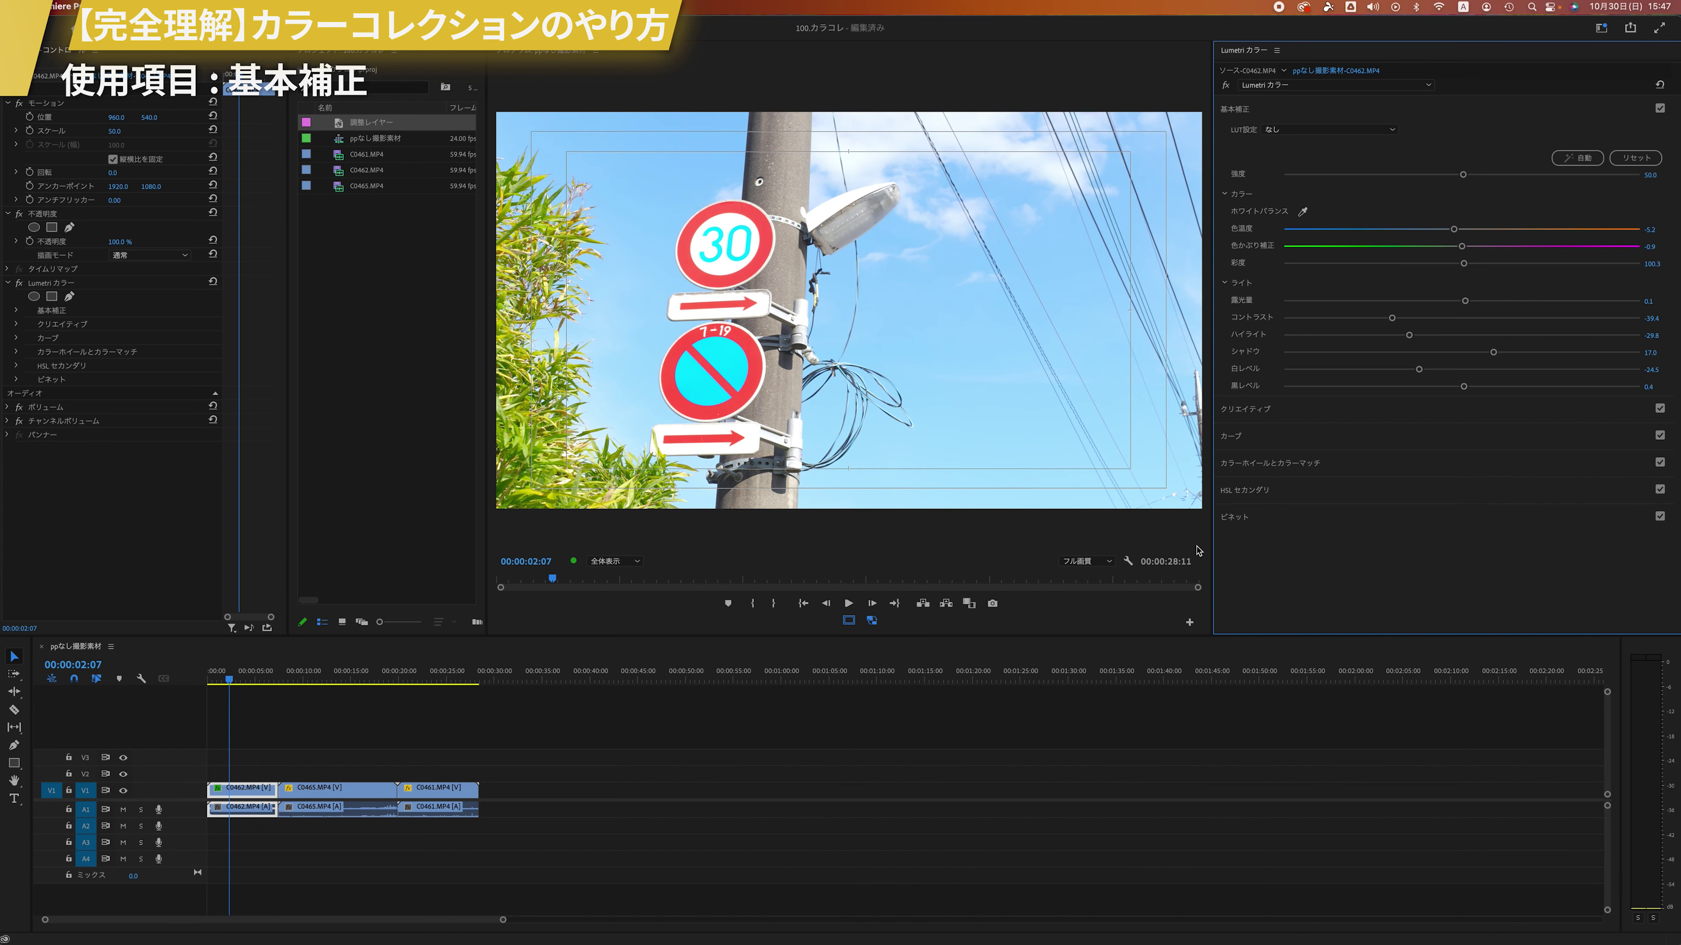
Clear the clip's Basic Correction adjustments and zoom the timeline in at 00:00:03:11.
key("super+z")
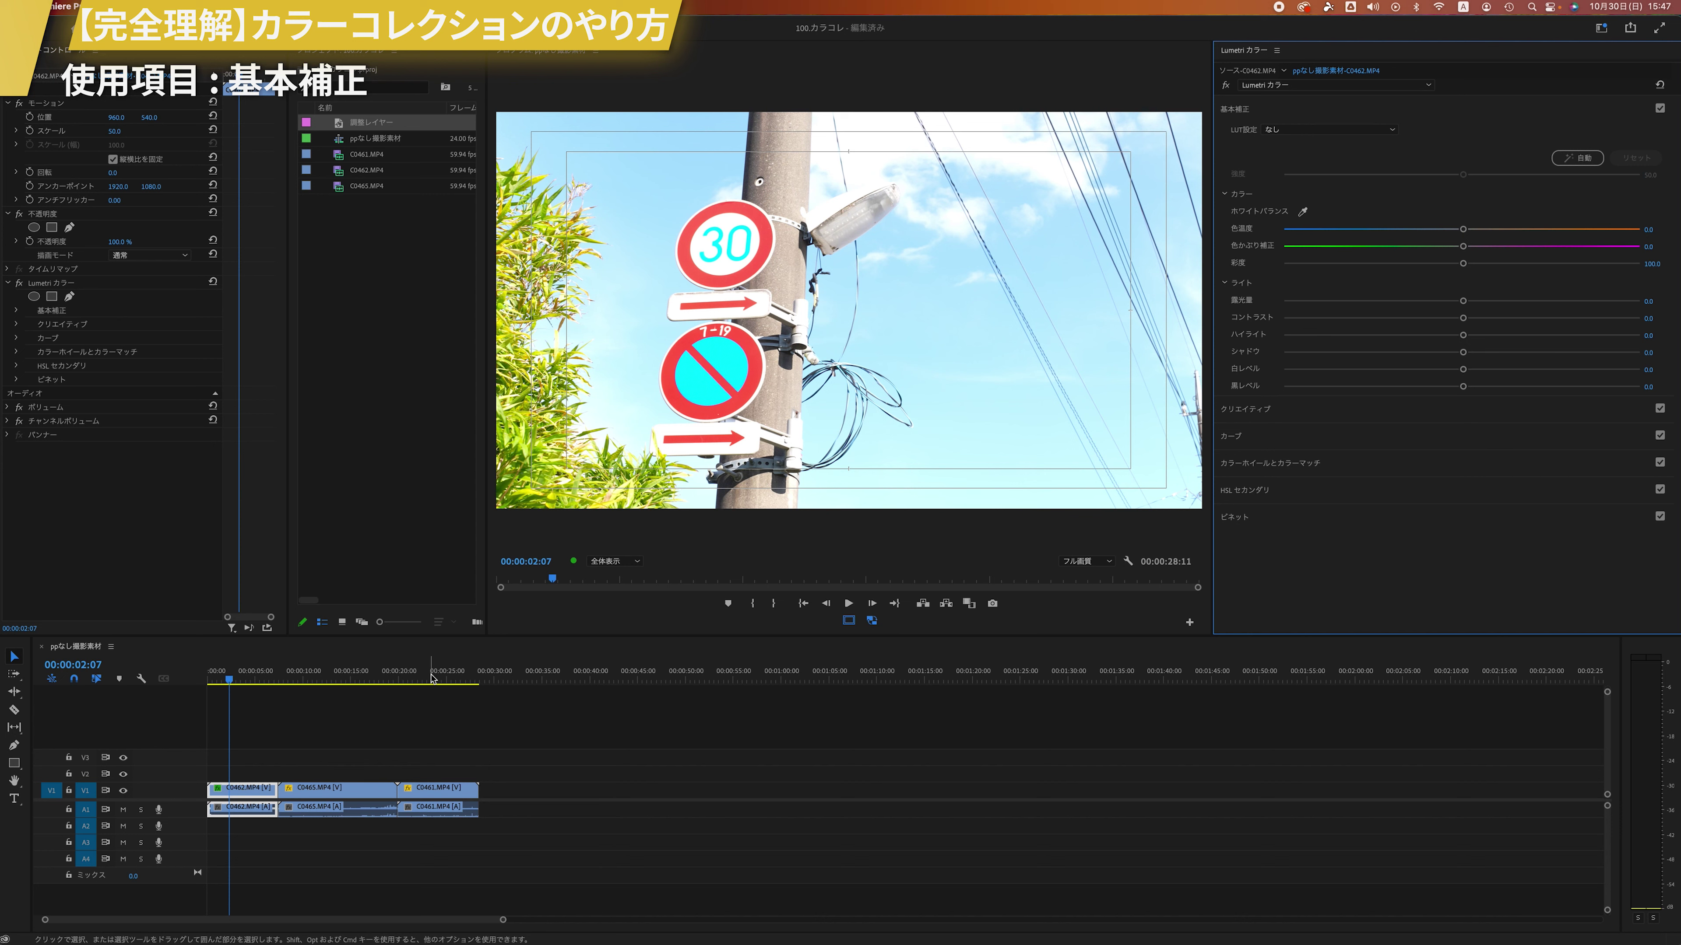
left_click(241, 678)
key("=")
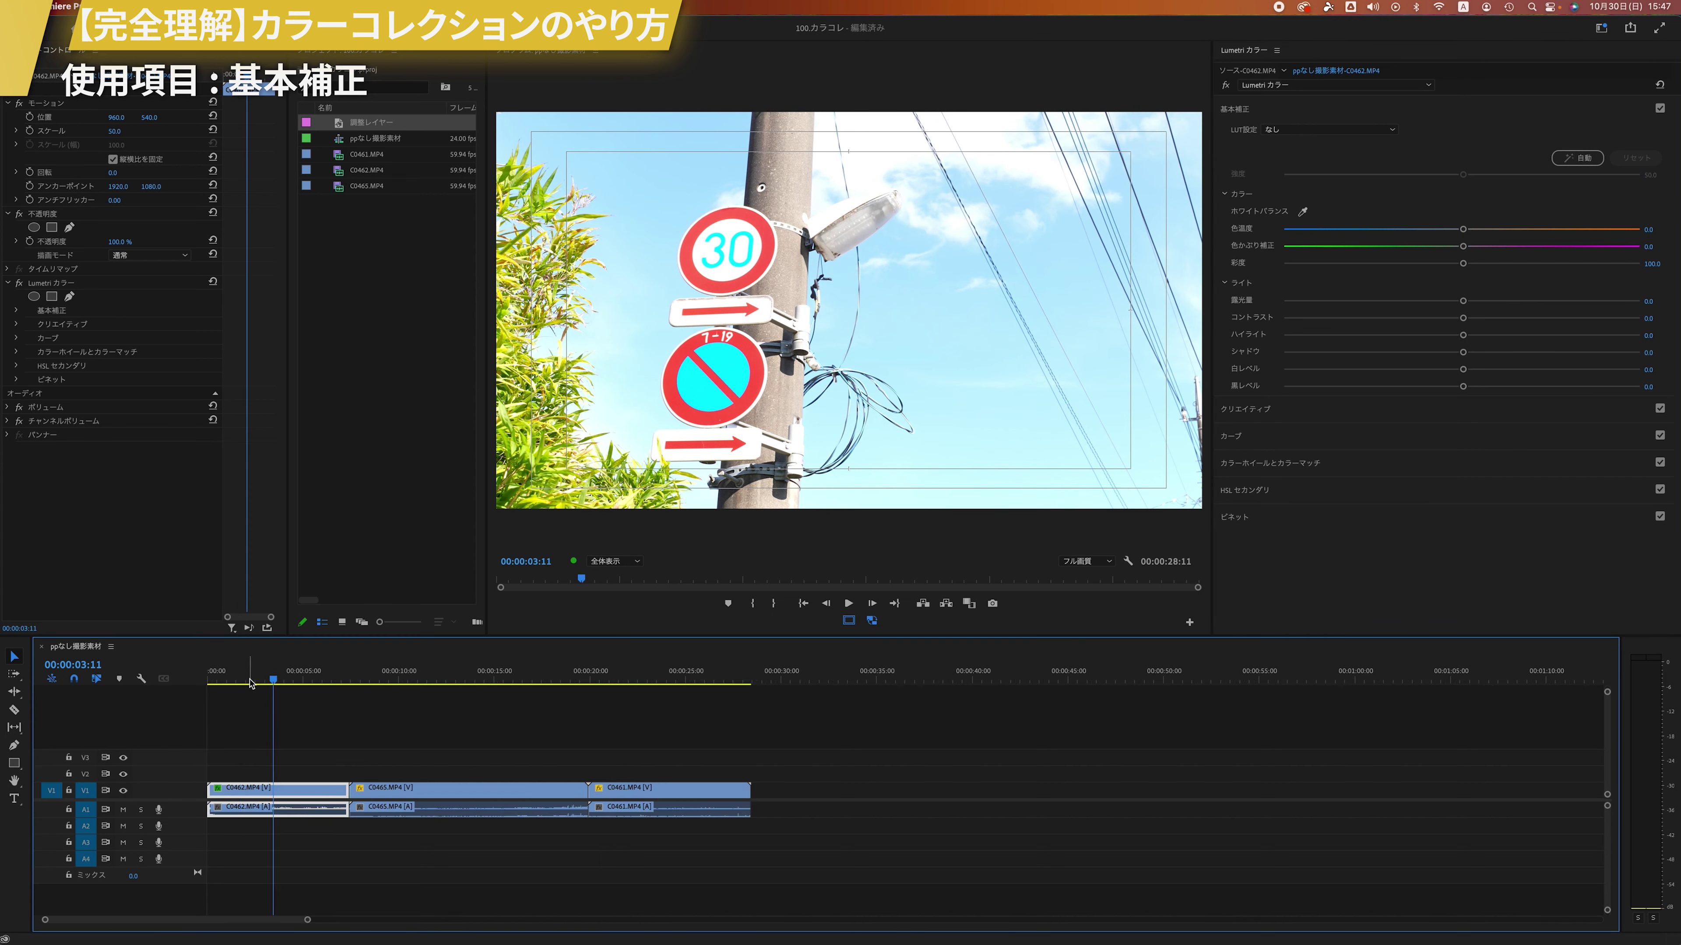
Lower the road-sign clip's contrast, highlights and shadows, keeping exposure at 0.
left_click_drag(1461, 301, 1394, 318)
double_click(1447, 301)
left_click_drag(1463, 335, 1329, 335)
left_click_drag(1462, 352, 1390, 352)
left_click_drag(1462, 228, 1532, 229)
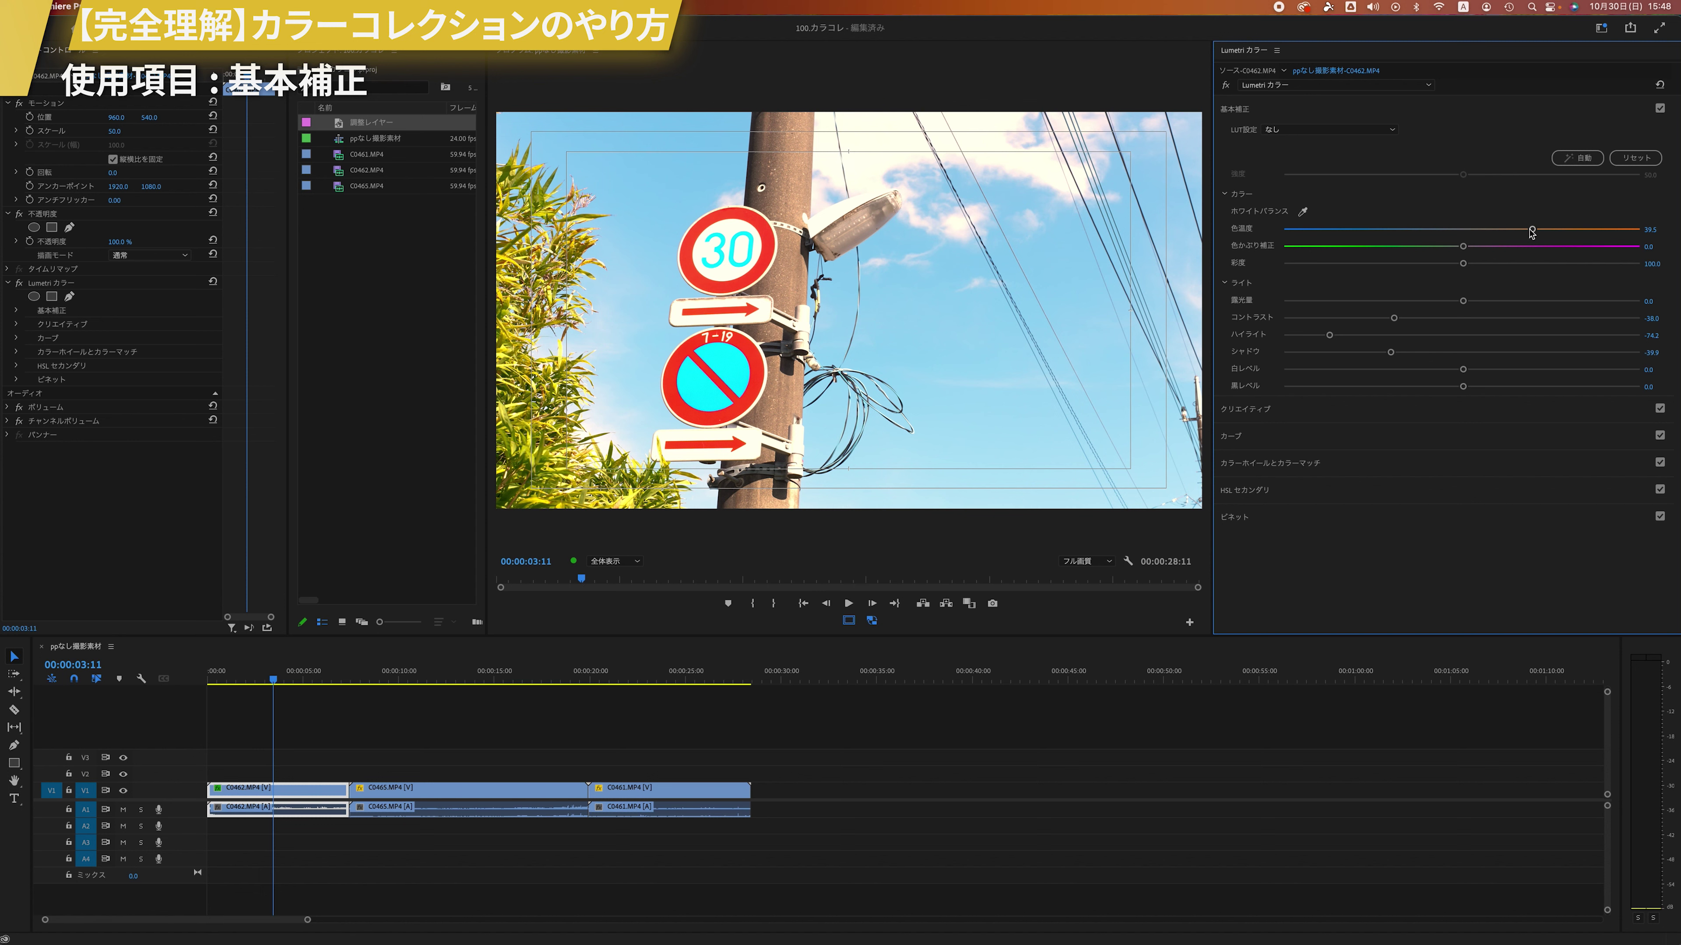
Return temperature to neutral, lower blacks to about -39.1, and move to the rural-road clip.
left_click_drag(1531, 229, 1362, 231)
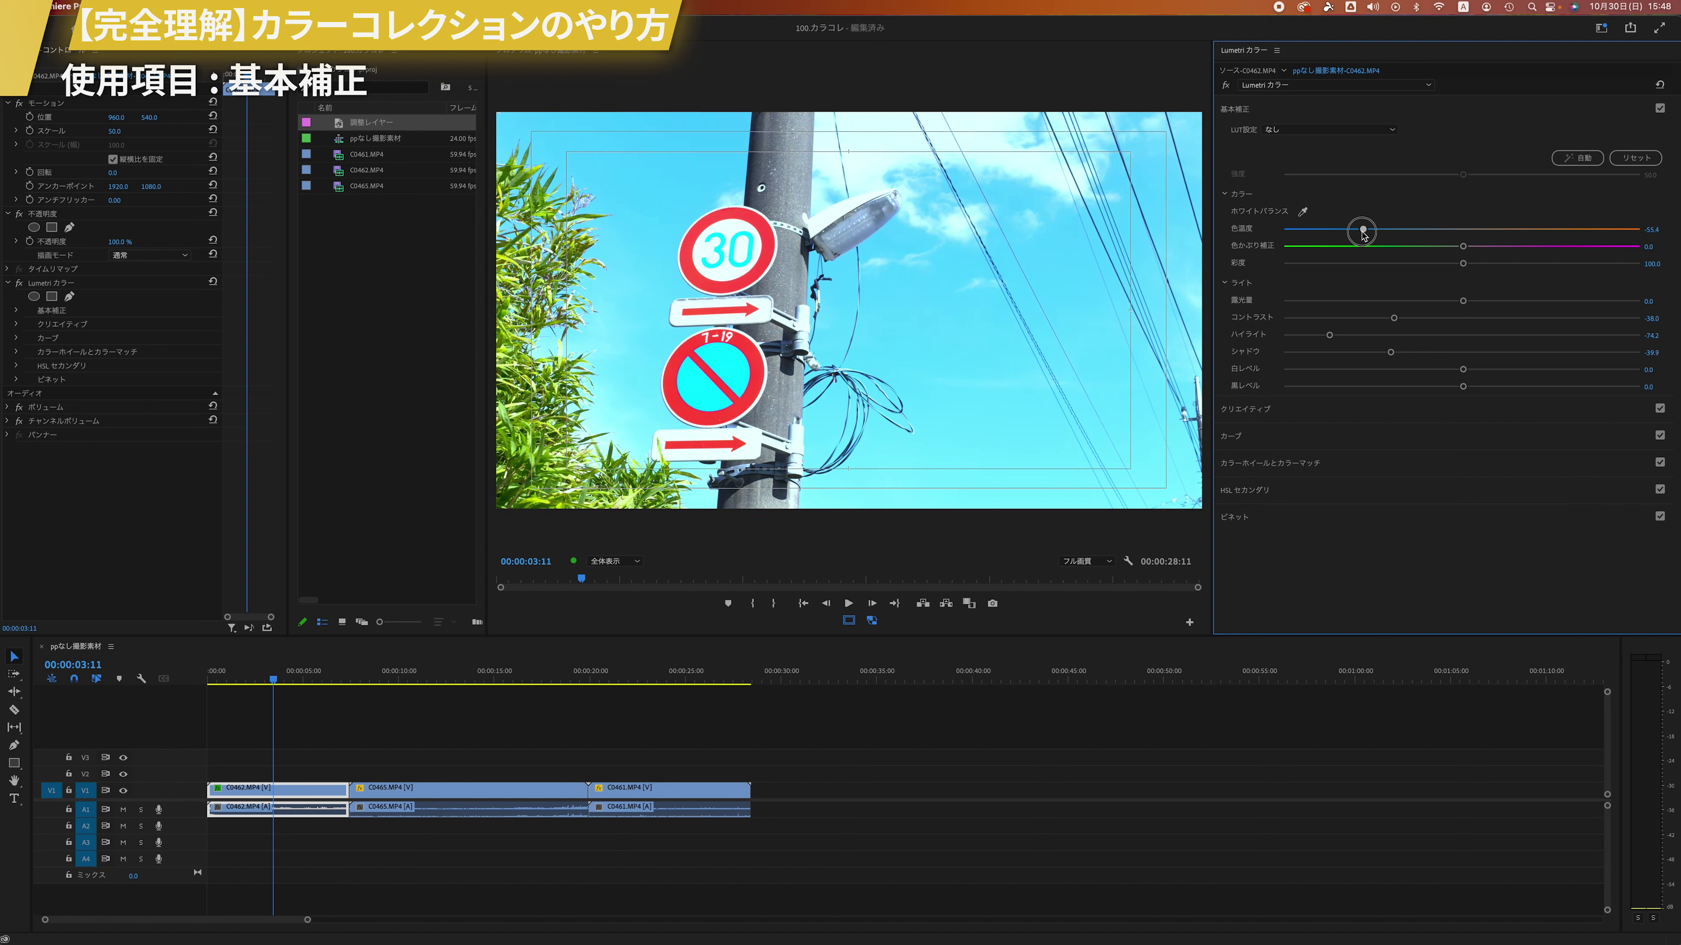
left_click_drag(1363, 235, 1463, 229)
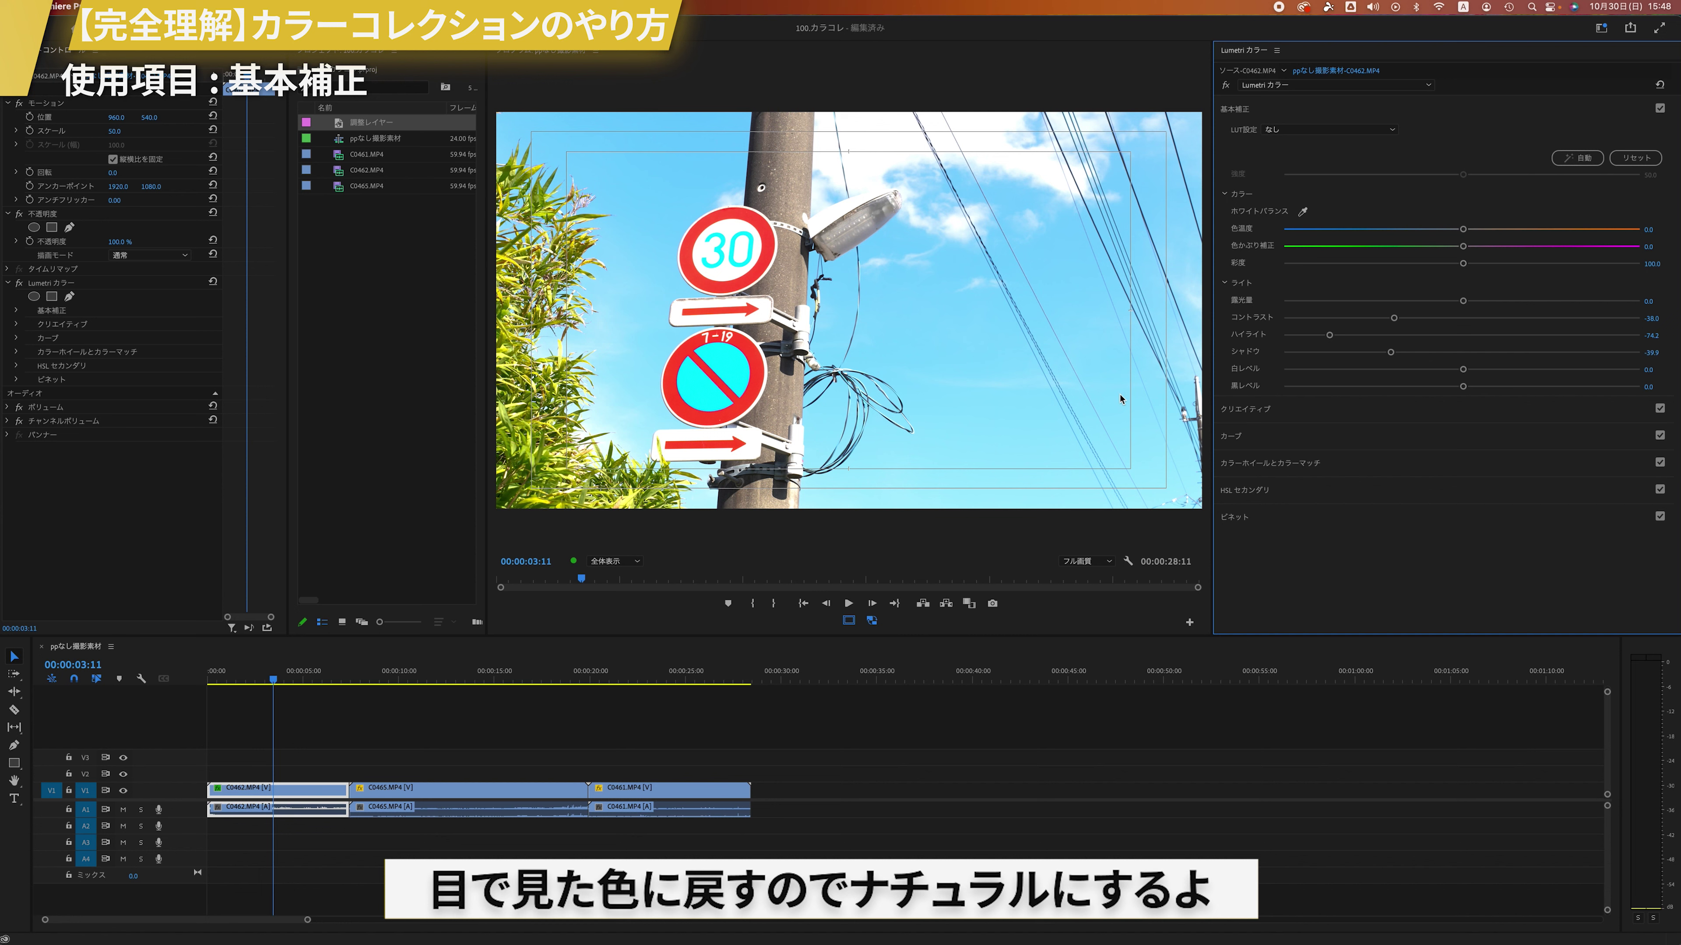
left_click_drag(1463, 386, 1392, 386)
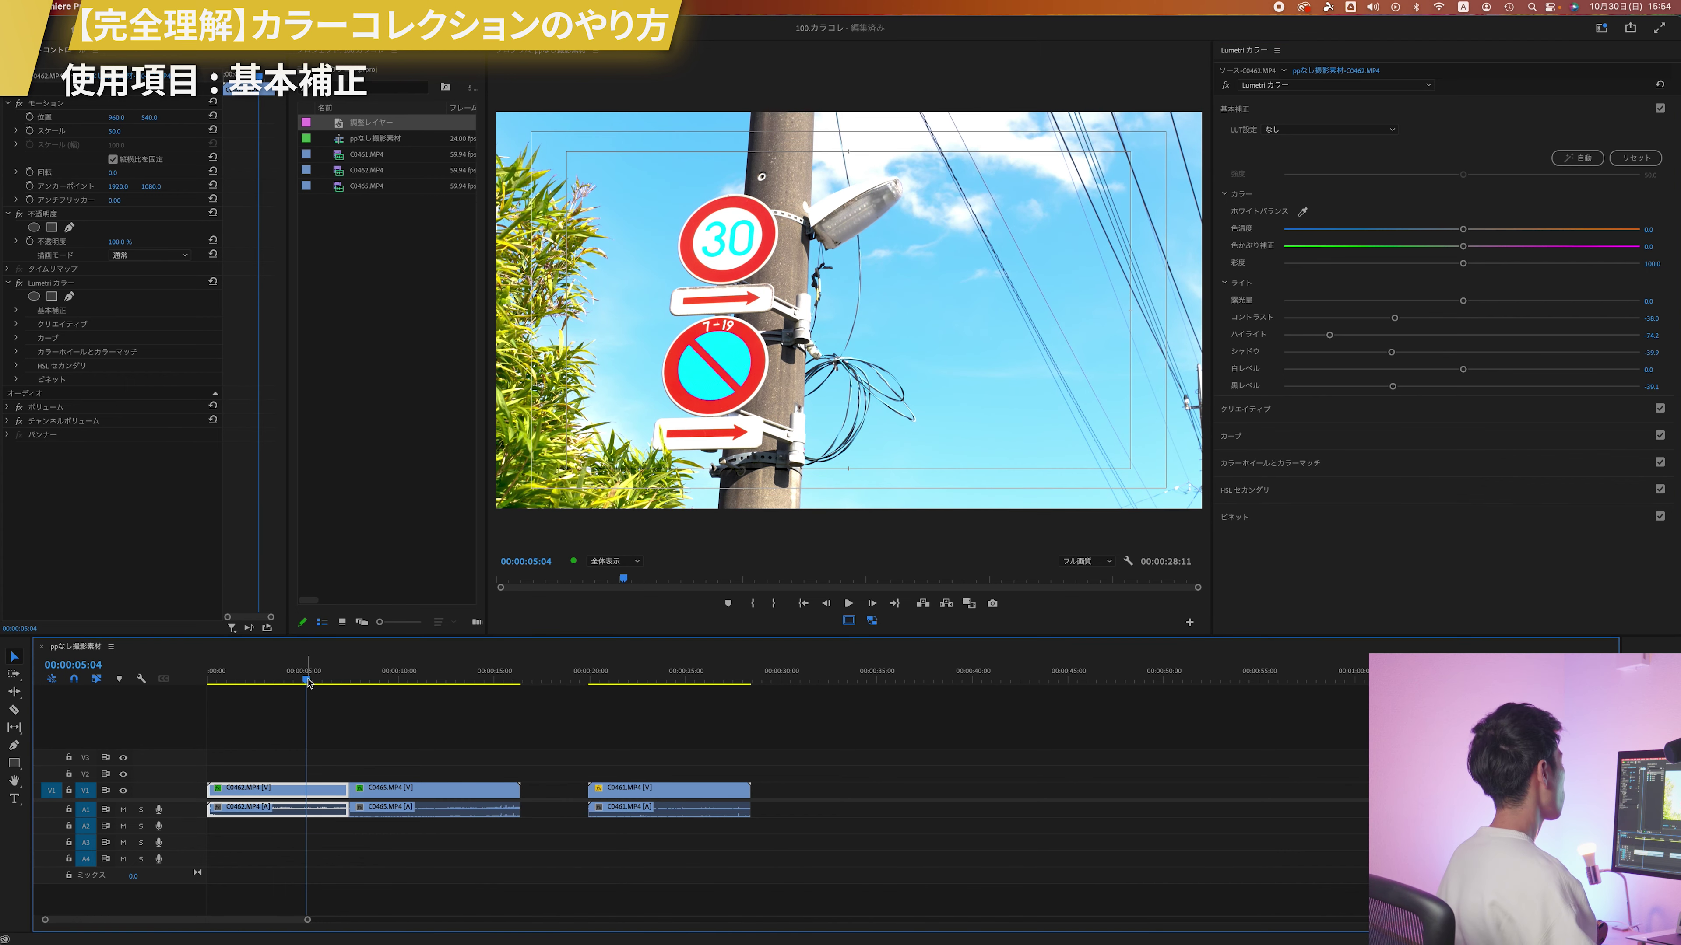
left_click_drag(307, 683, 394, 686)
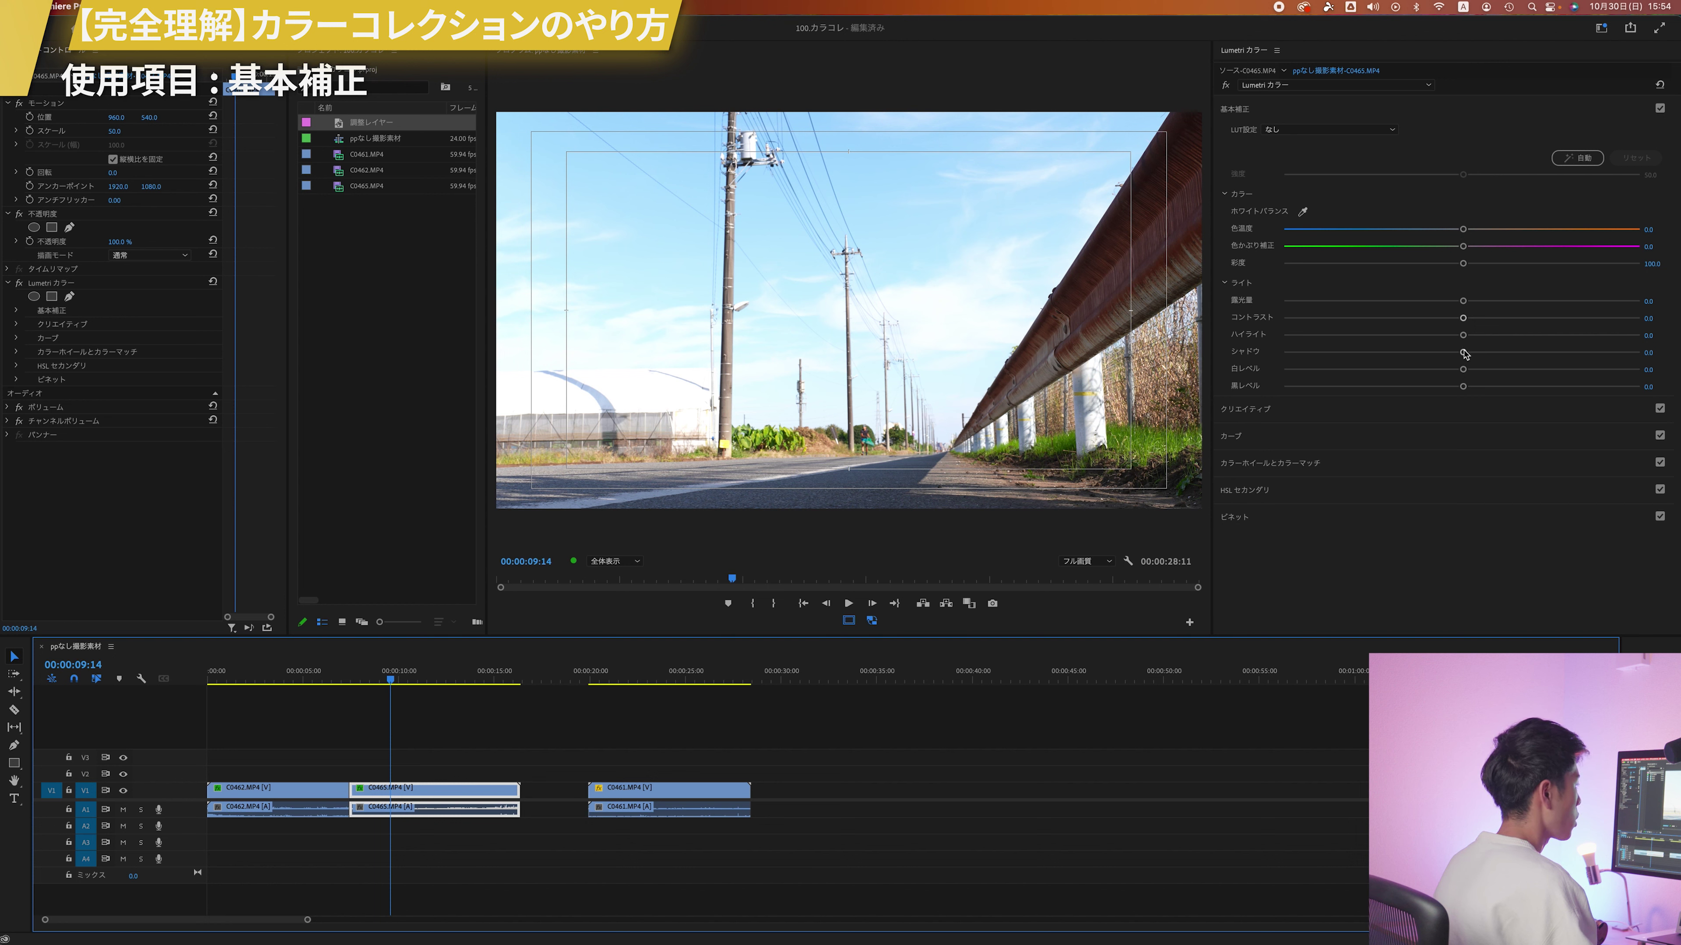
Lift the rural-road clip's shadows and slightly lower its contrast, leaving highlights unchanged.
left_click_drag(1463, 353, 1508, 353)
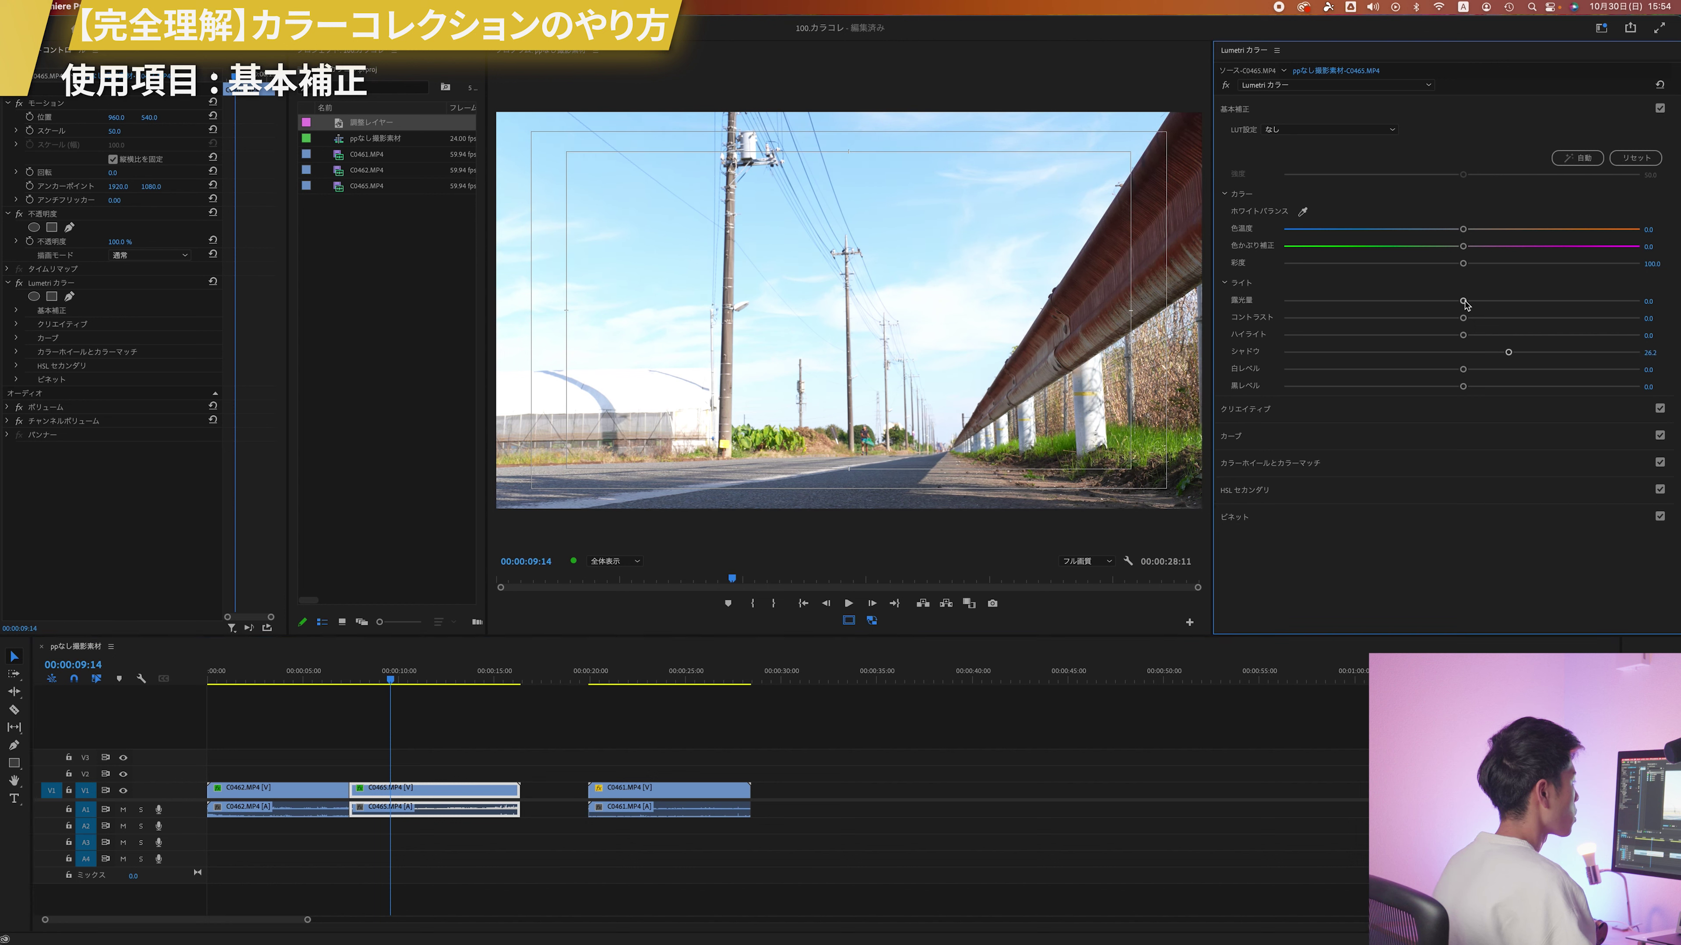
left_click_drag(1463, 301, 1464, 302)
left_click_drag(1463, 317, 1450, 319)
left_click_drag(1463, 335, 1287, 345)
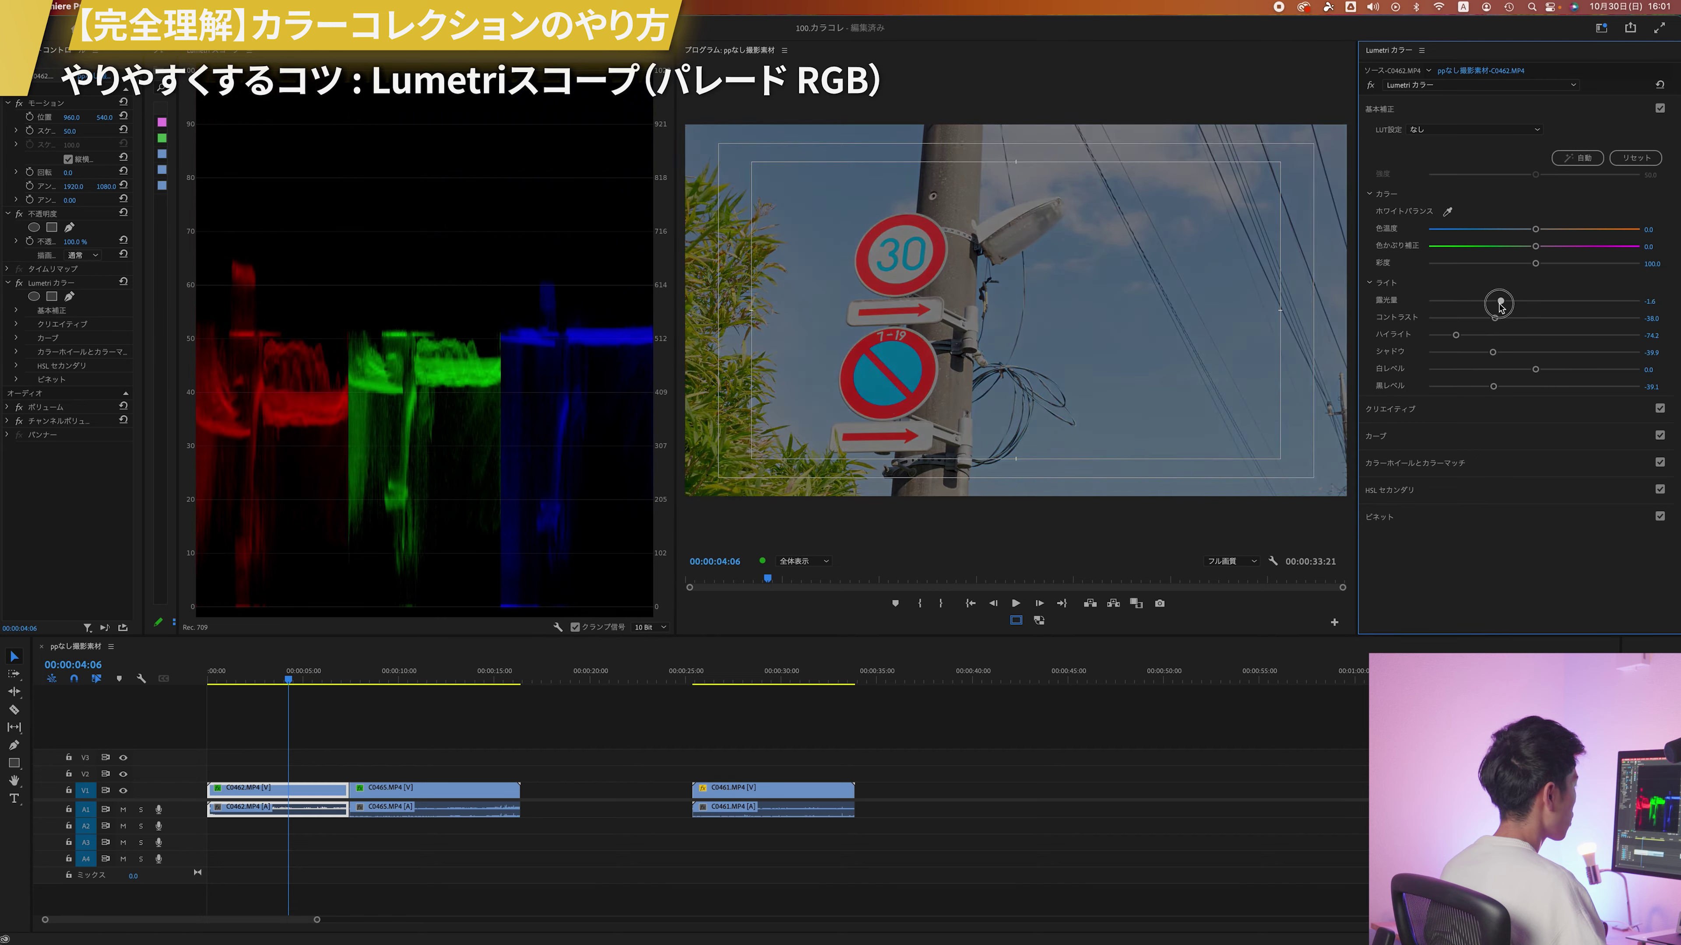
Test darker exposure against the RGB Parade, then reset exposure to 0.
left_click_drag(1436, 309, 1536, 310)
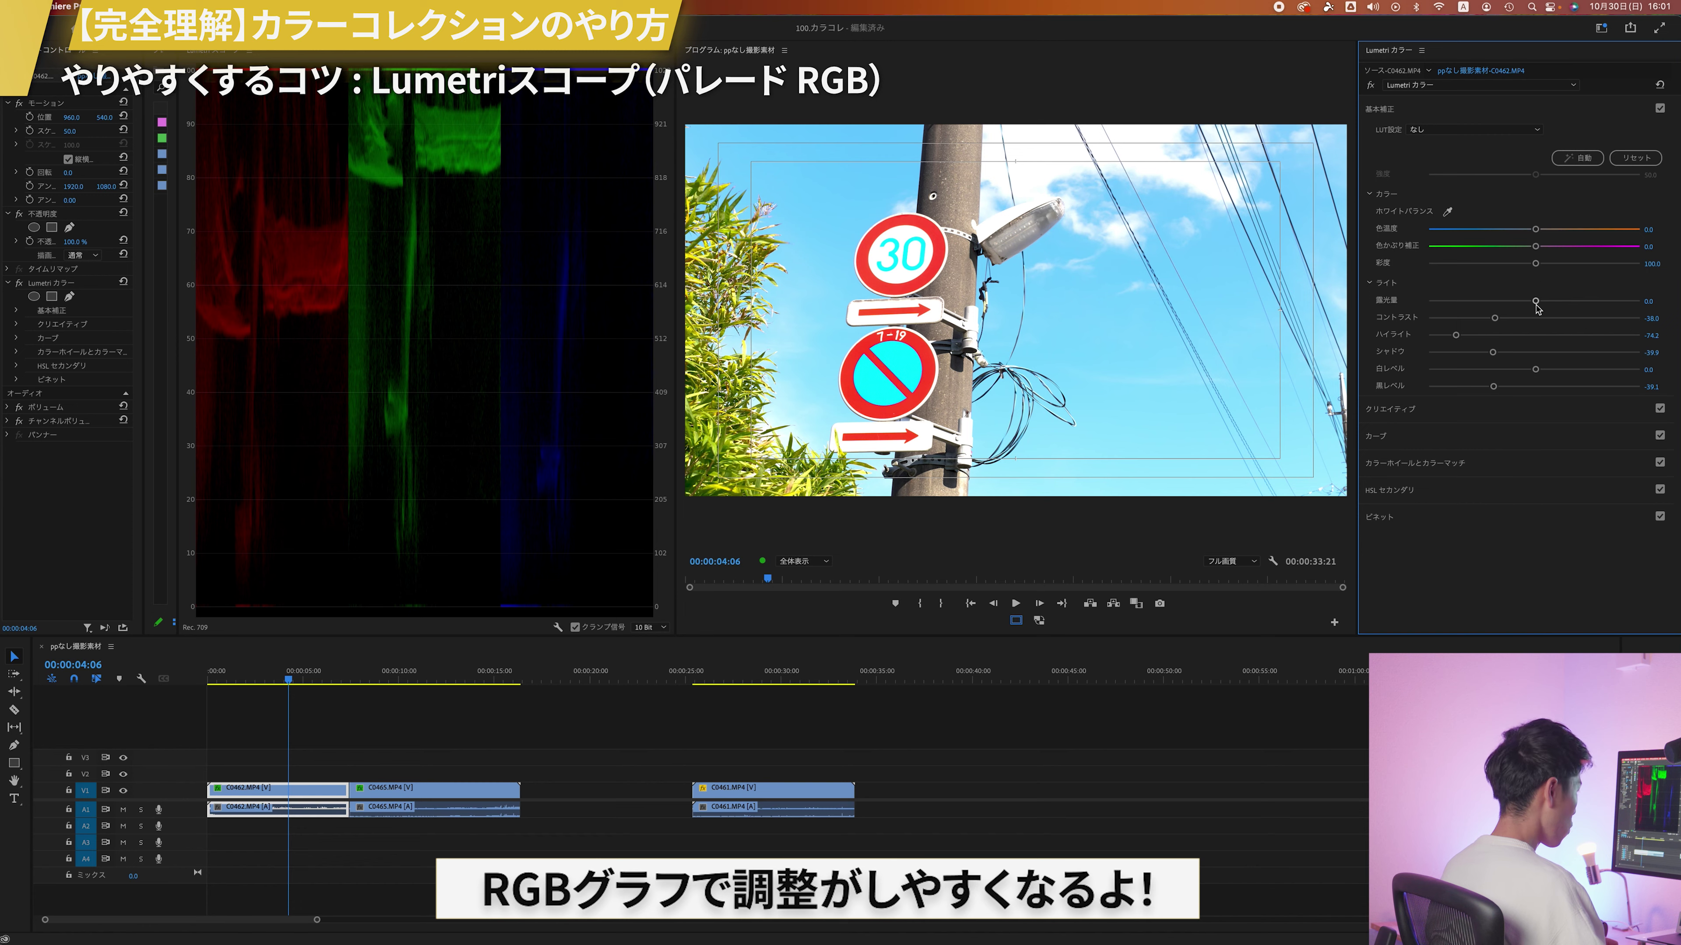
mouse_move(1536, 302)
left_mouse_down()
mouse_move(1453, 302)
mouse_move(1636, 303)
mouse_move(1532, 316)
left_mouse_up()
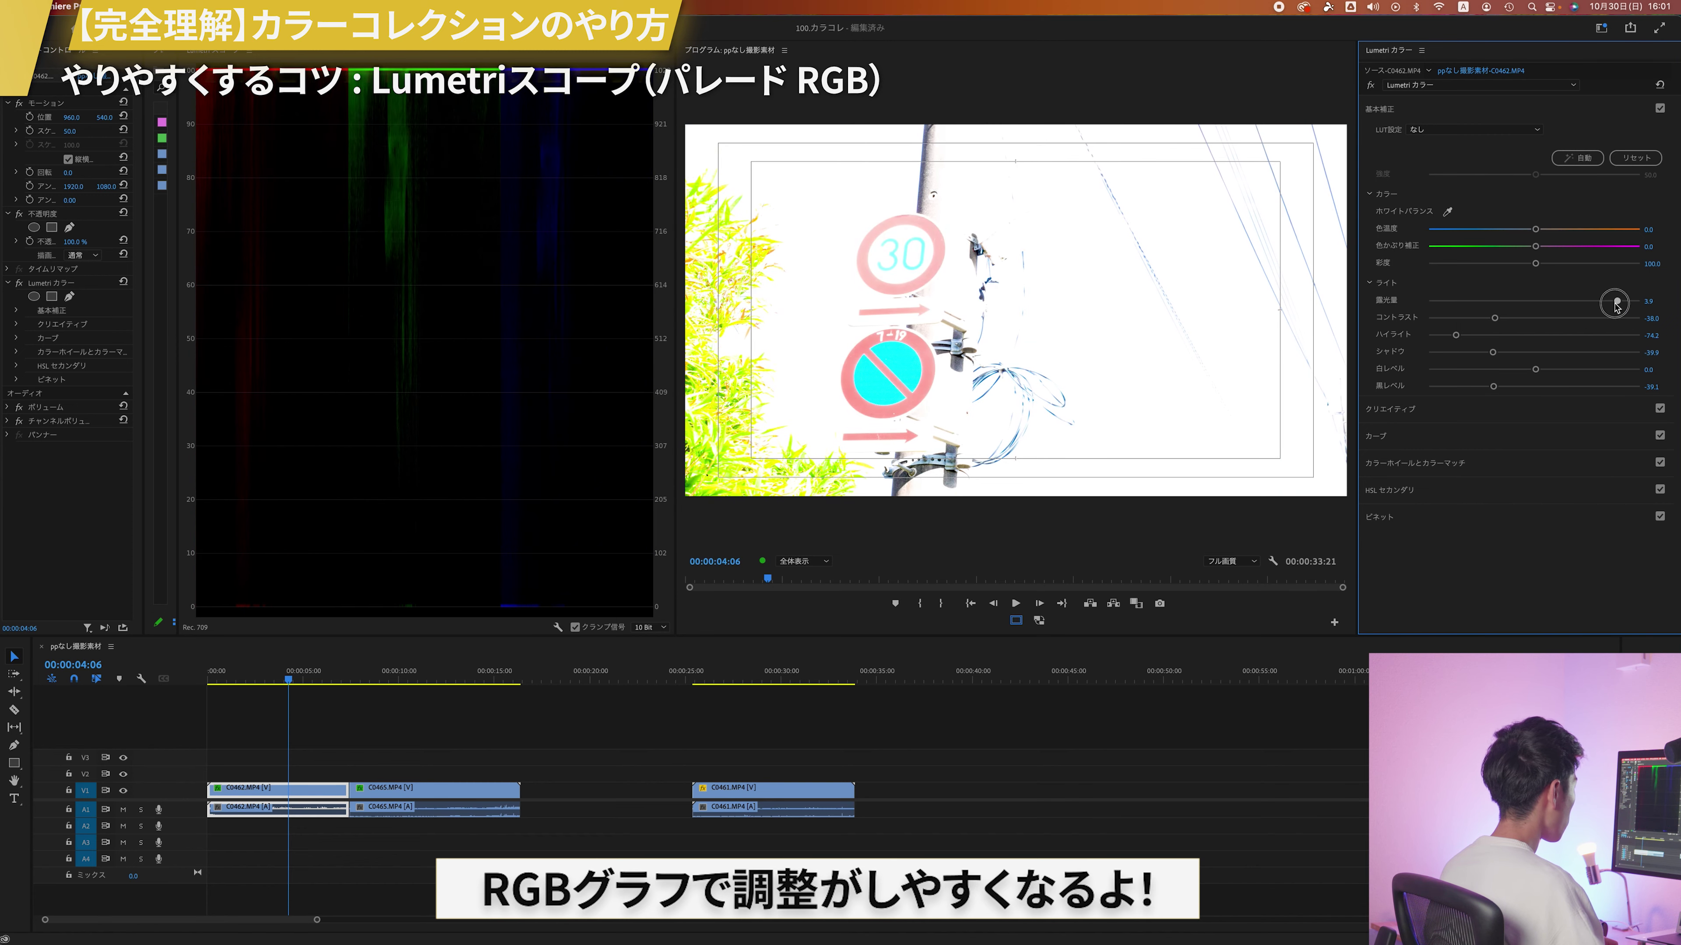
double_click(1533, 303)
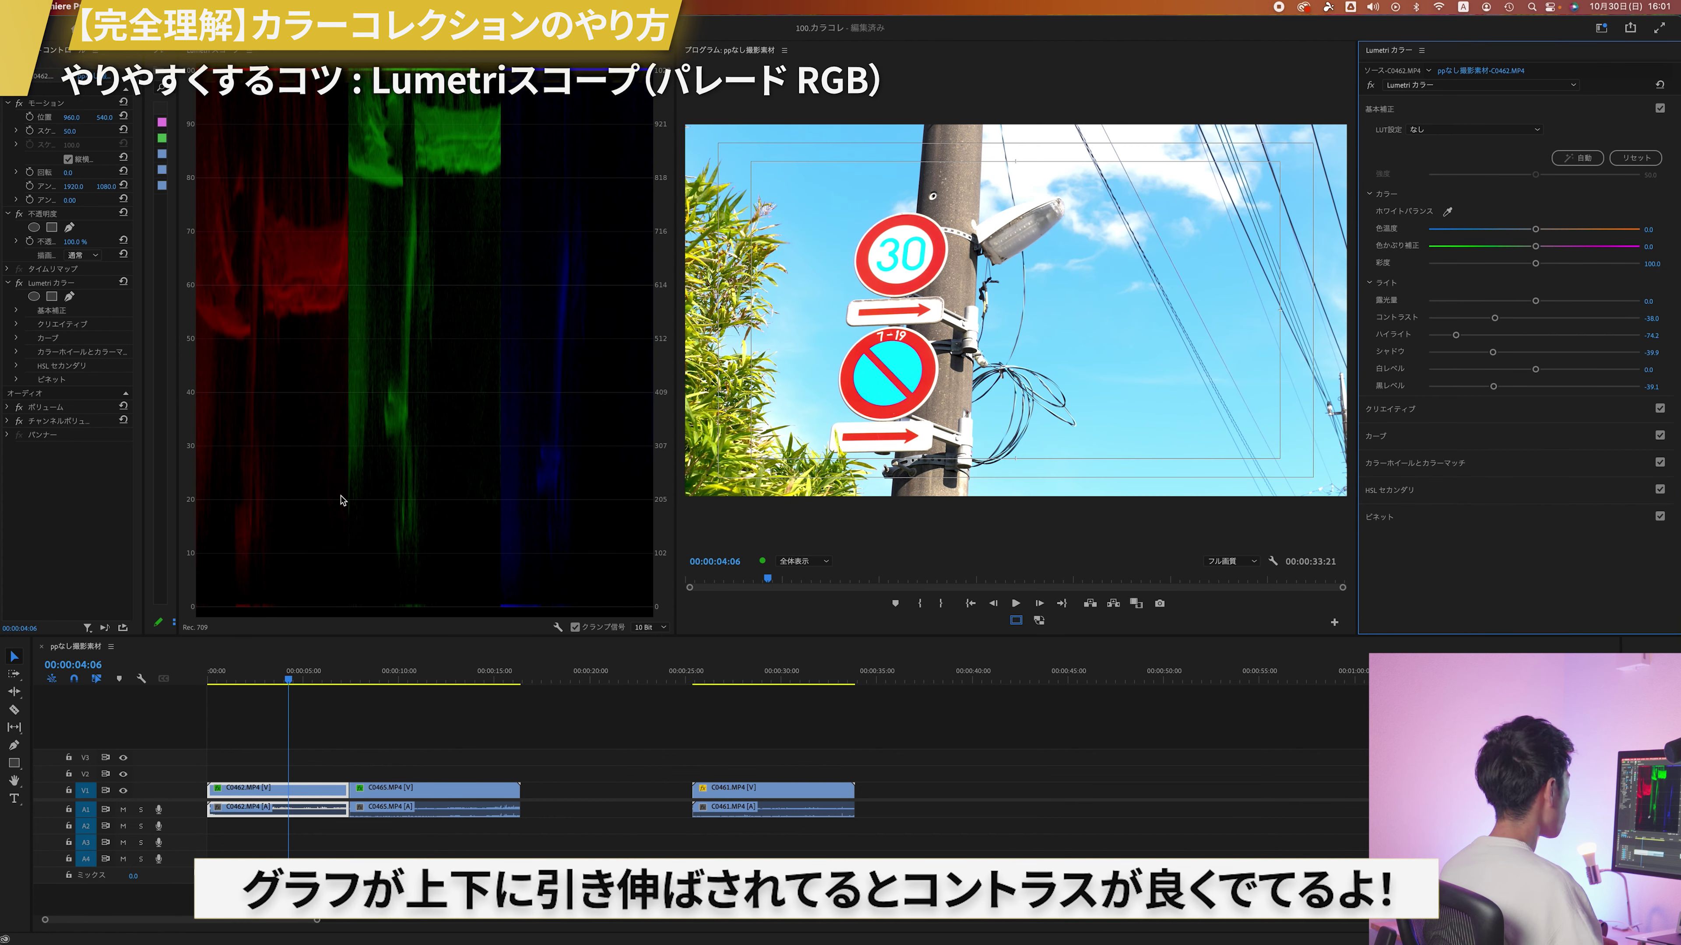
Set highlights to -100 and blacks to -62.7, with Curves turned off.
left_click_drag(1456, 335, 1428, 335)
left_click(1660, 435)
left_click_drag(1493, 386, 1414, 358)
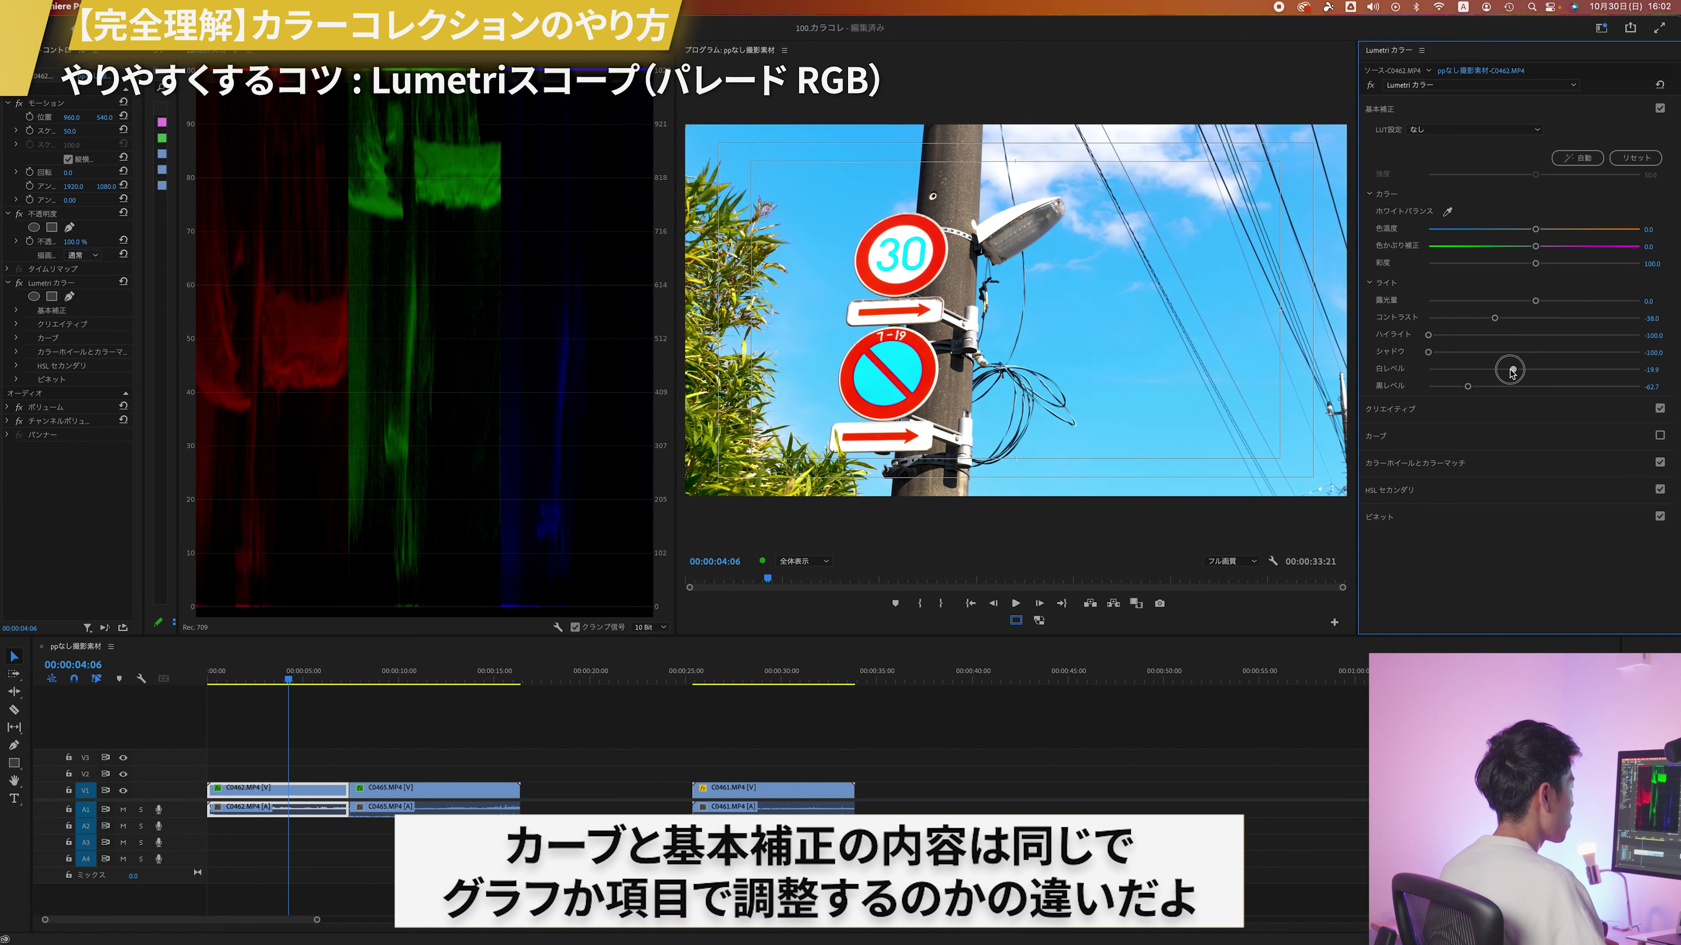
Lower the road-sign clip's Whites to -22.4 and raise its Blacks to about -34.8.
left_click_drag(1535, 369, 1514, 370)
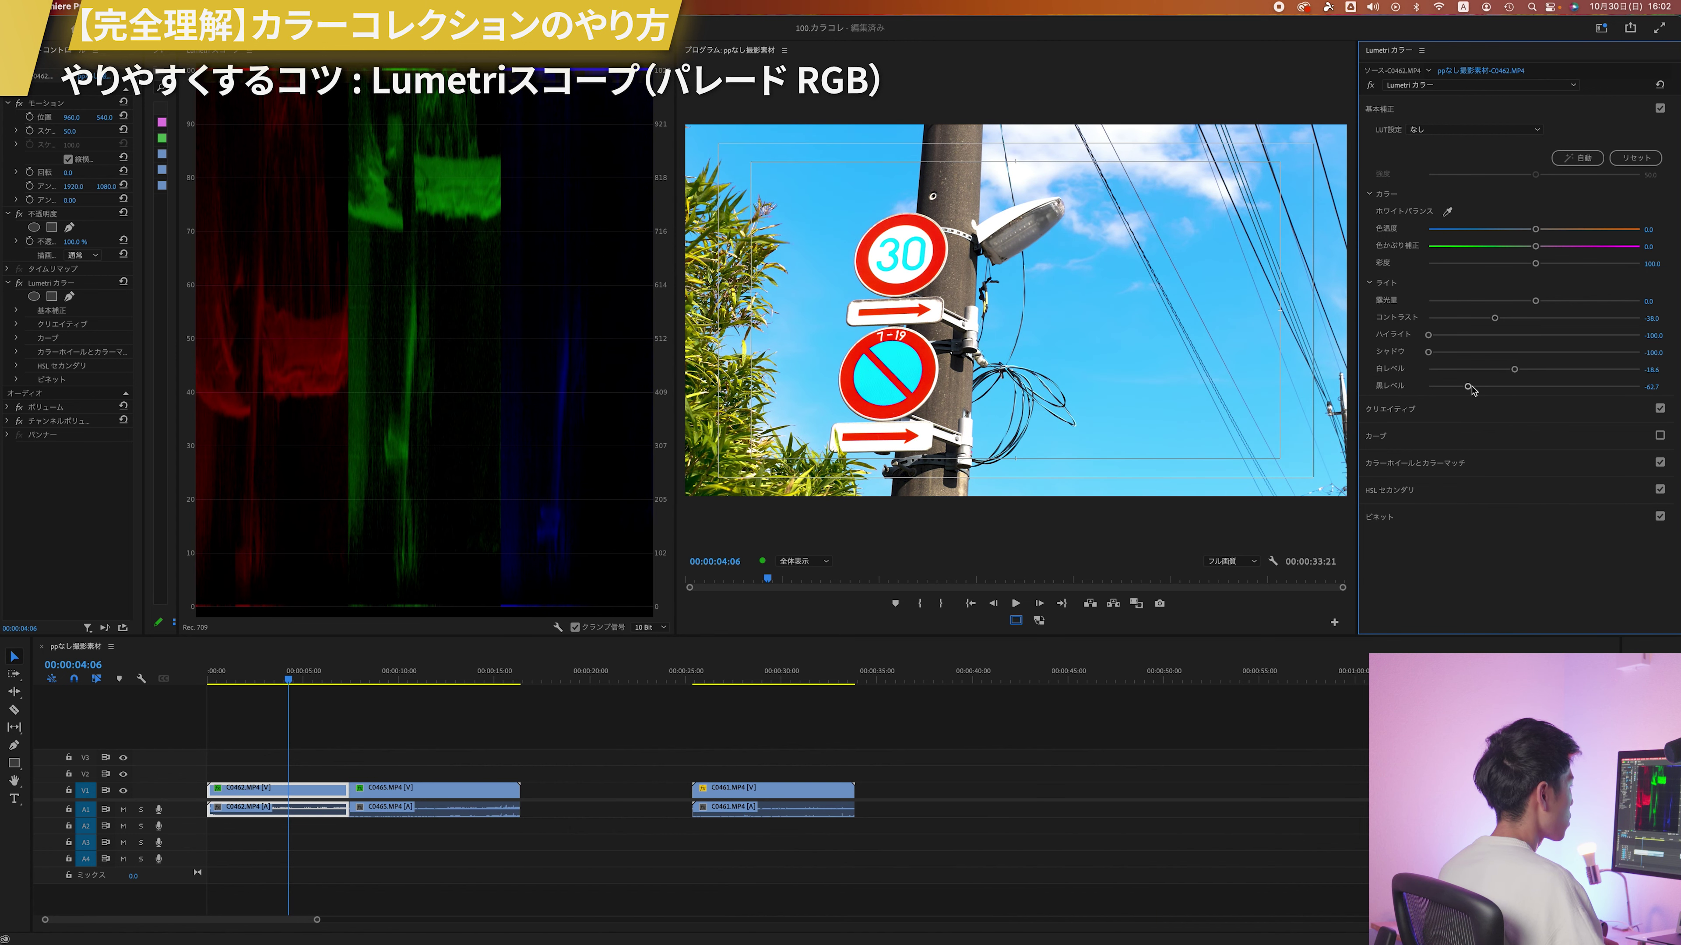
left_click_drag(1468, 388, 1498, 396)
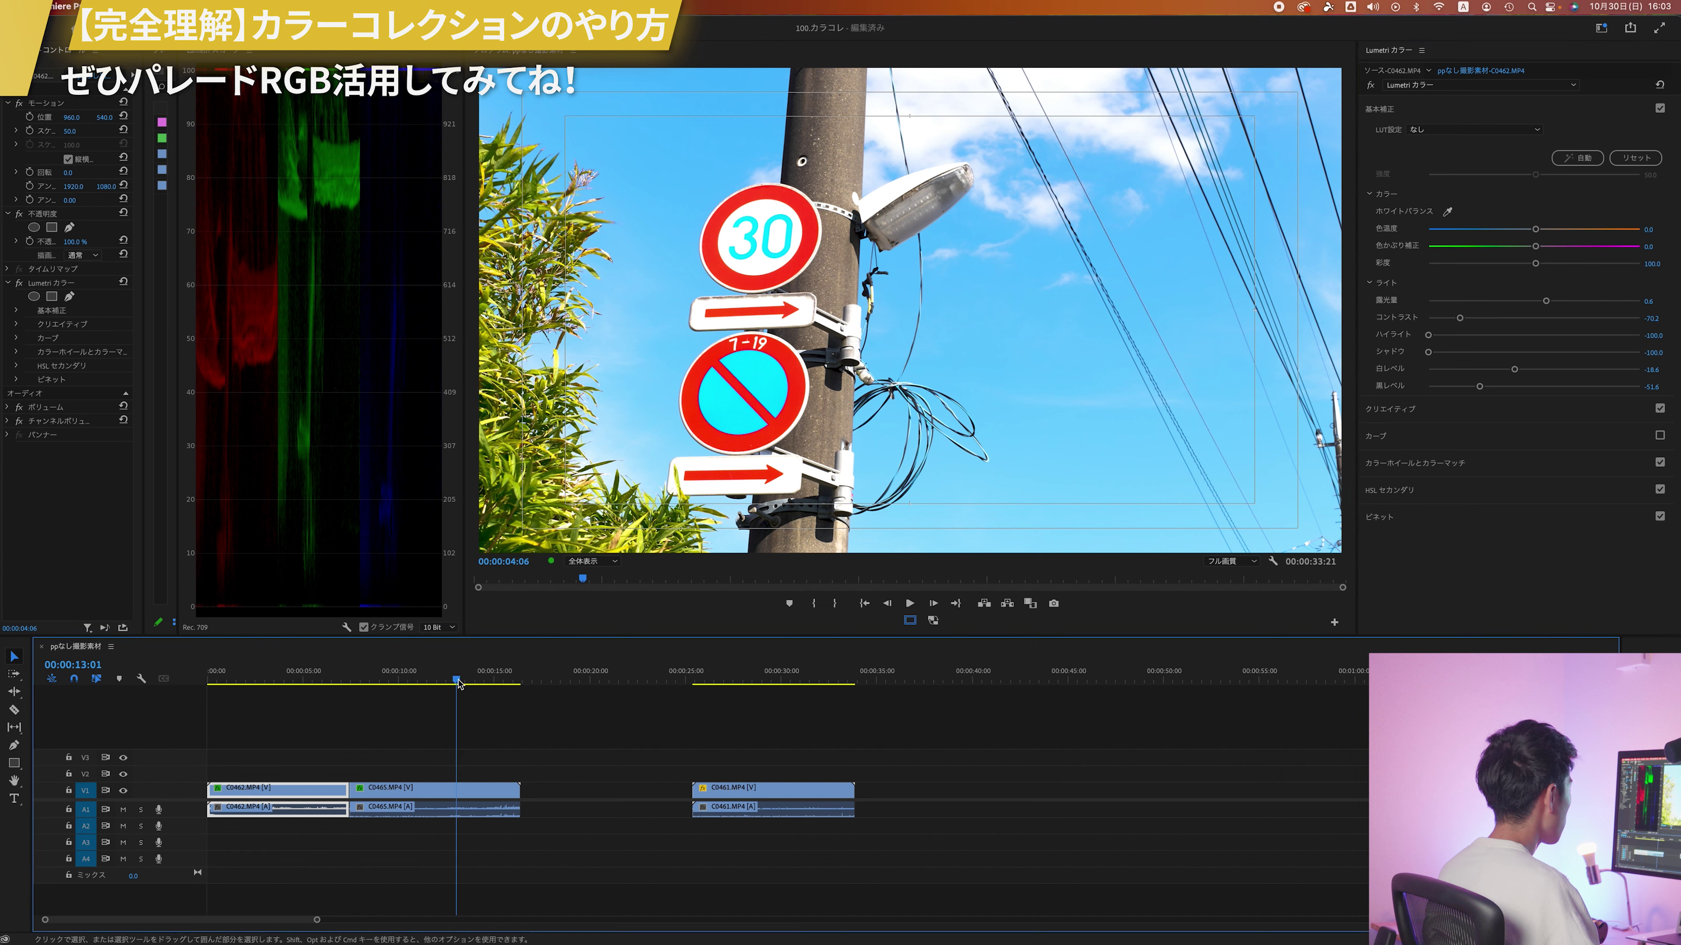
Reduce contrast, nudge highlights and blacks, then set Whites to 25.5 and Blacks to 20.5.
mouse_move(1536, 317)
left_mouse_down()
mouse_move(1455, 331)
mouse_move(1592, 318)
mouse_move(1529, 301)
left_mouse_up()
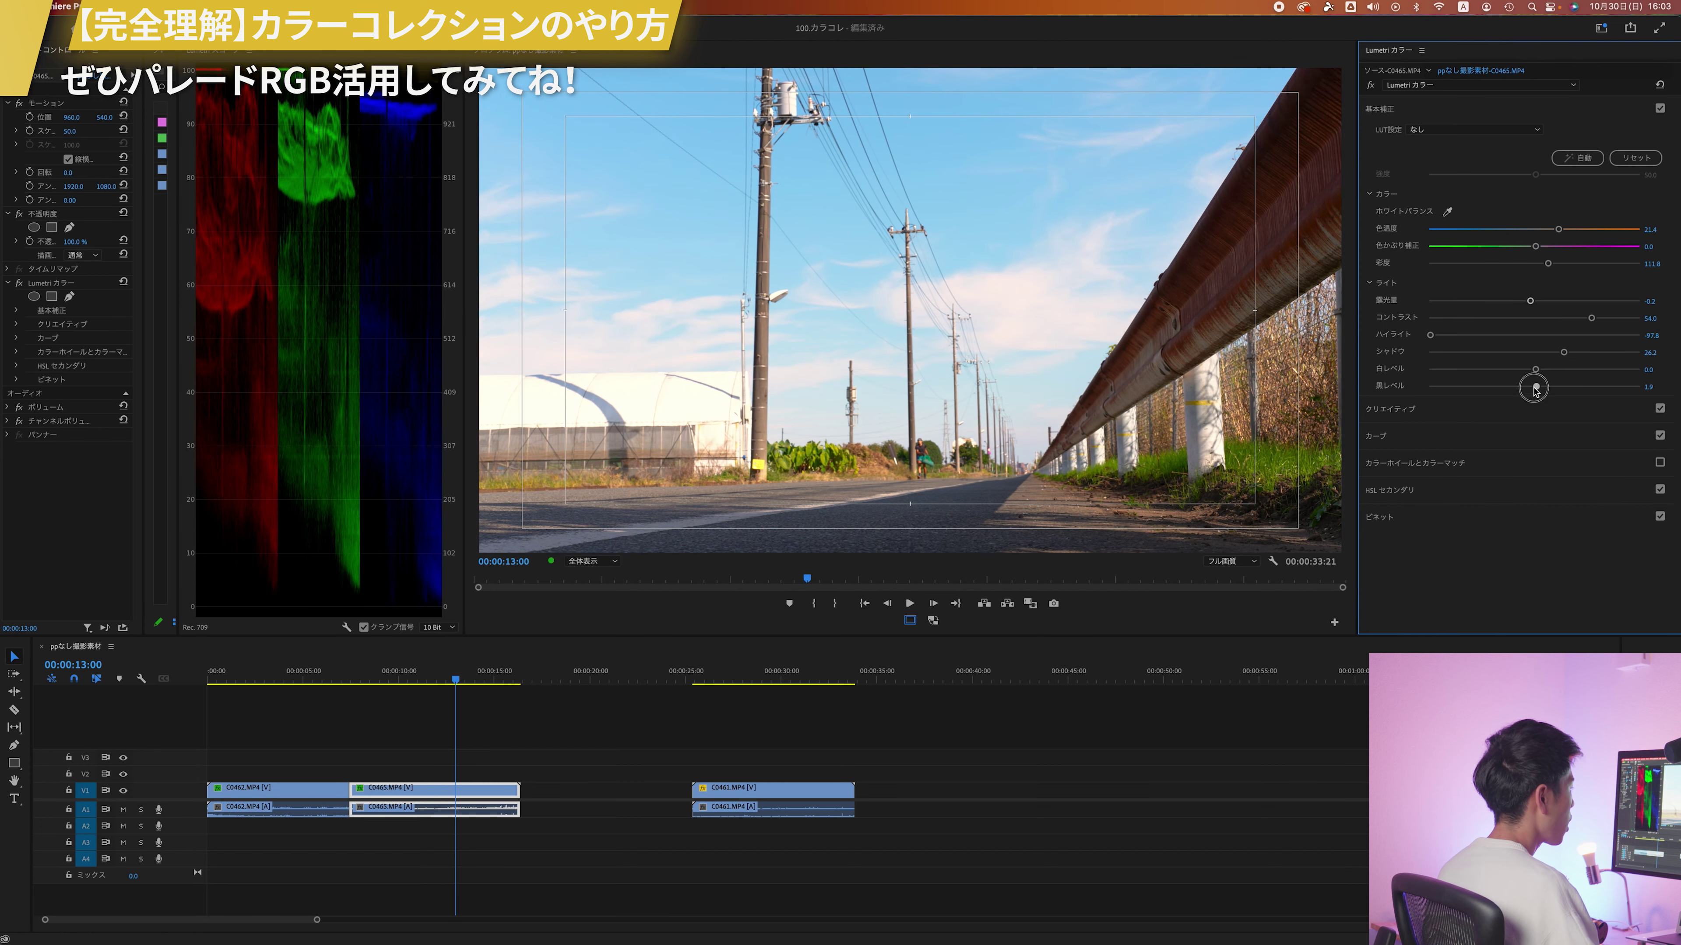
mouse_move(1535, 387)
left_mouse_down()
mouse_move(1484, 390)
mouse_move(1516, 387)
left_mouse_up()
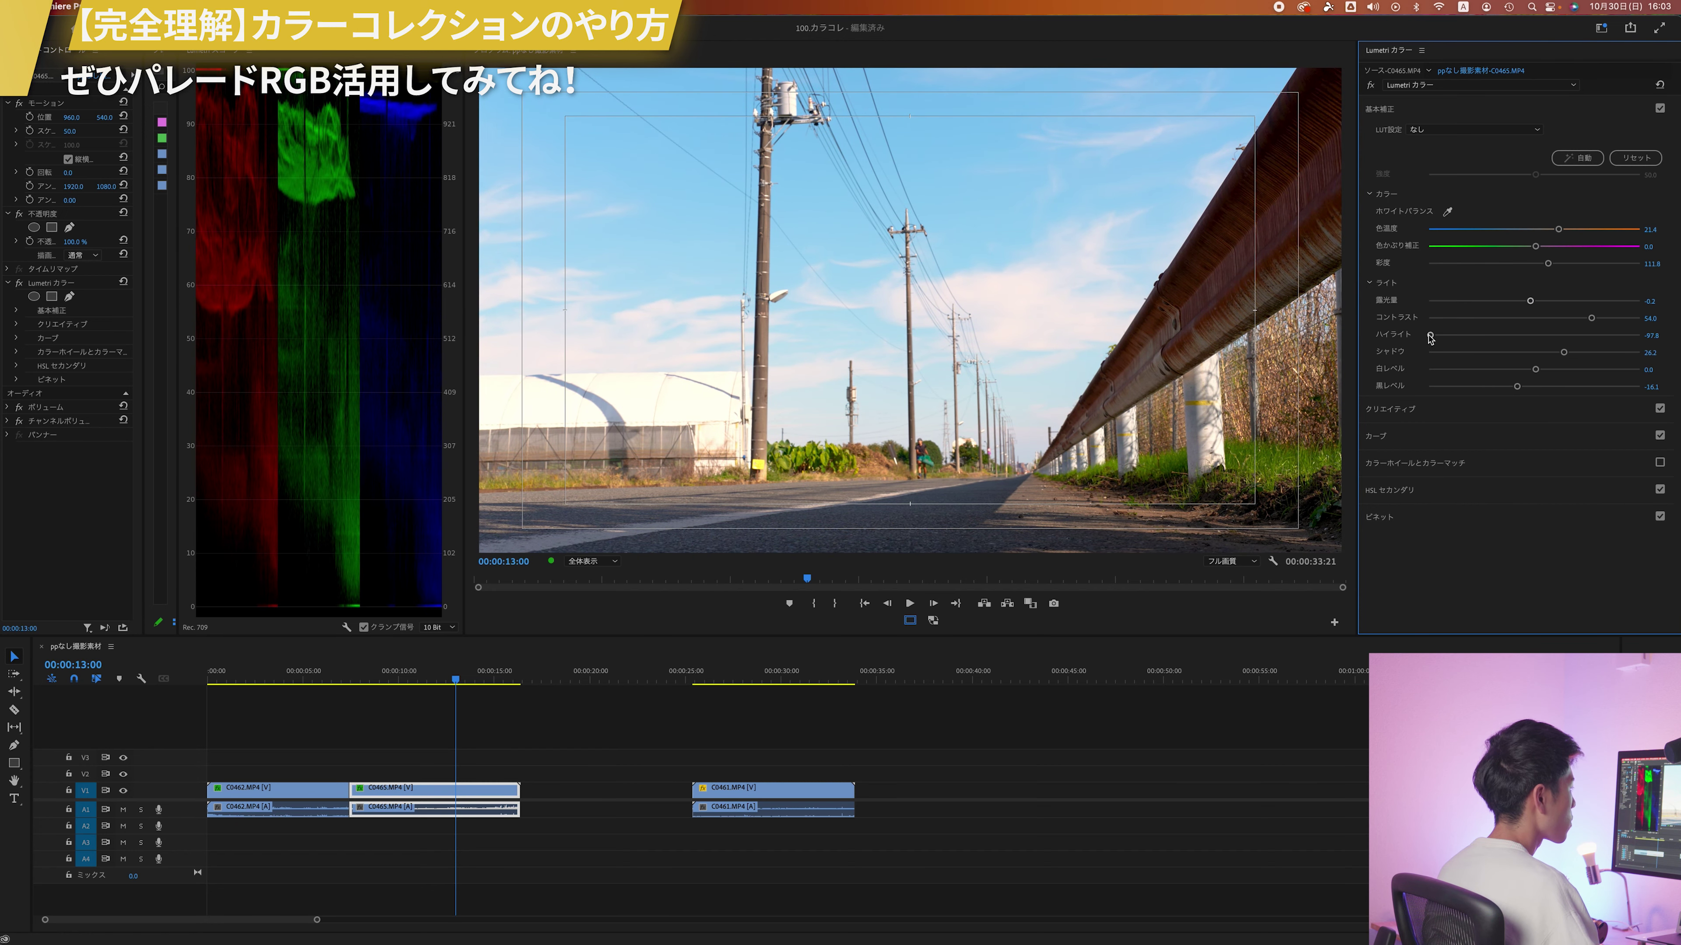
left_click_drag(1430, 335, 1440, 338)
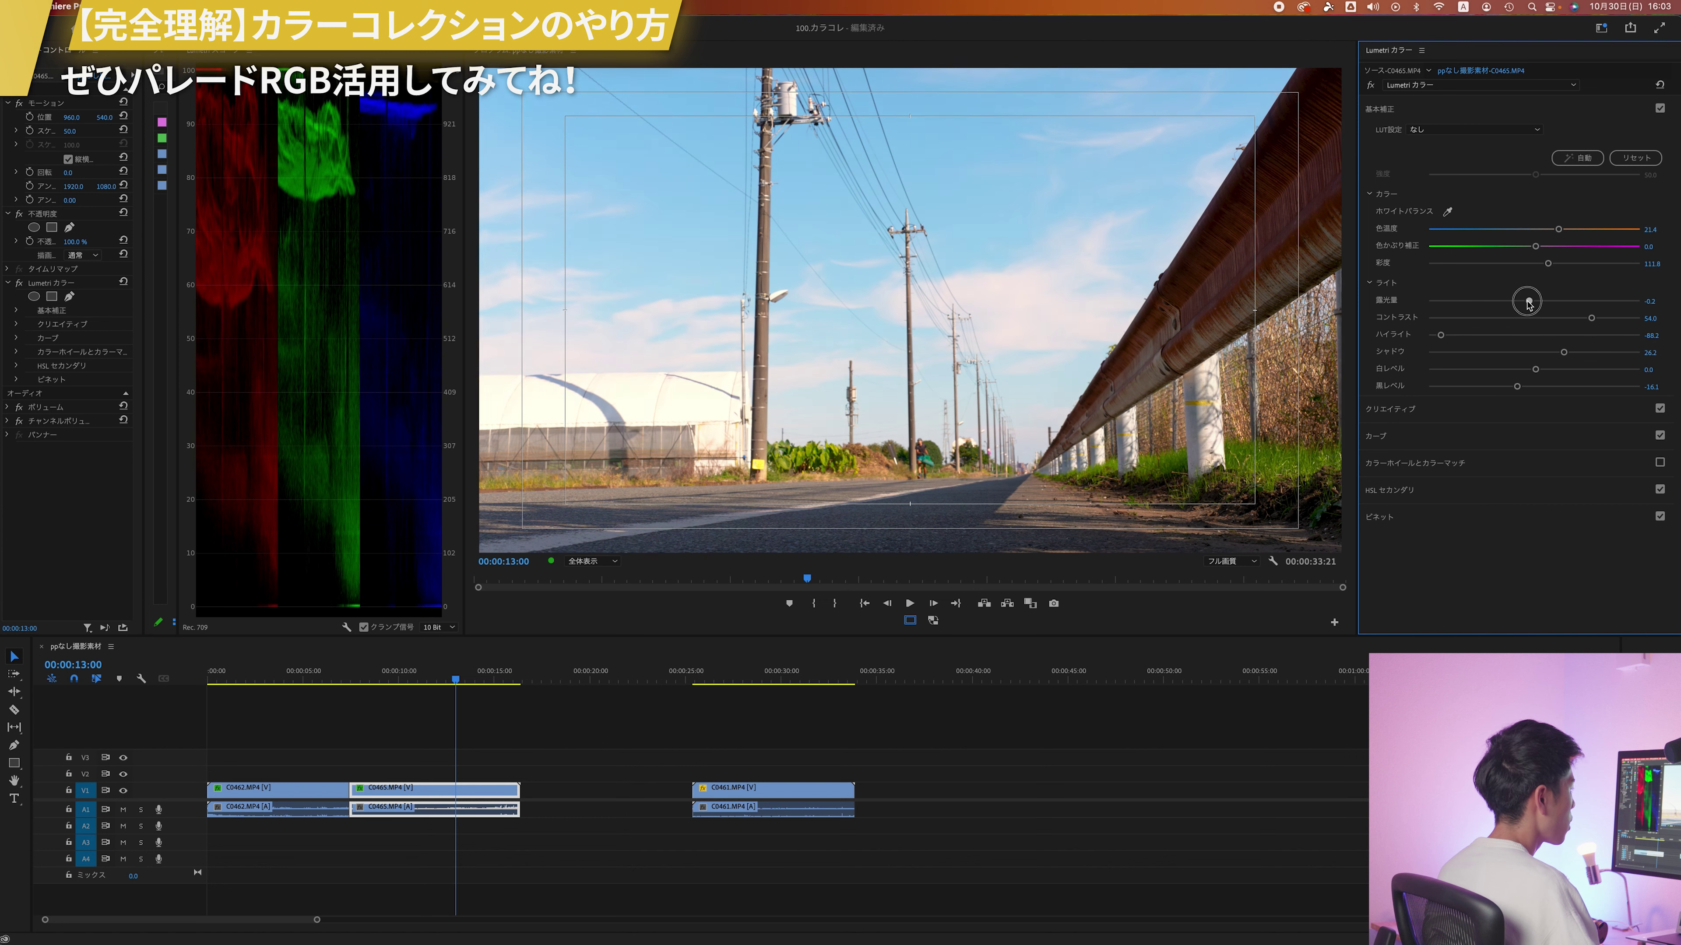
left_click_drag(1529, 301, 1526, 301)
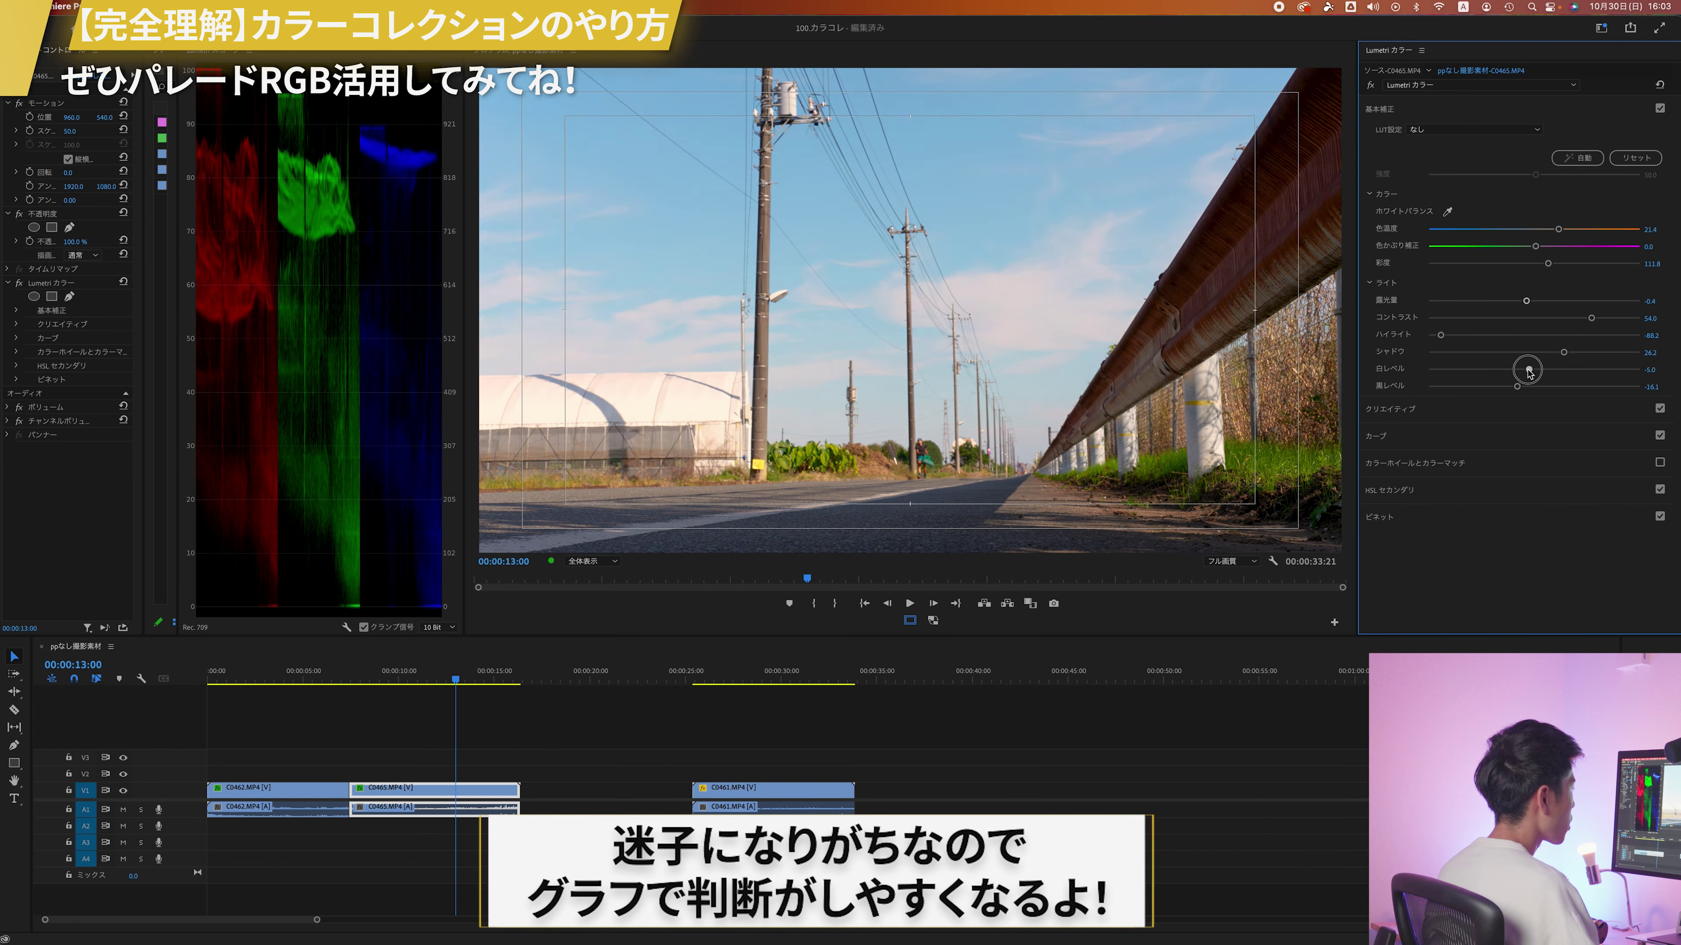
left_click_drag(1535, 369, 1550, 374)
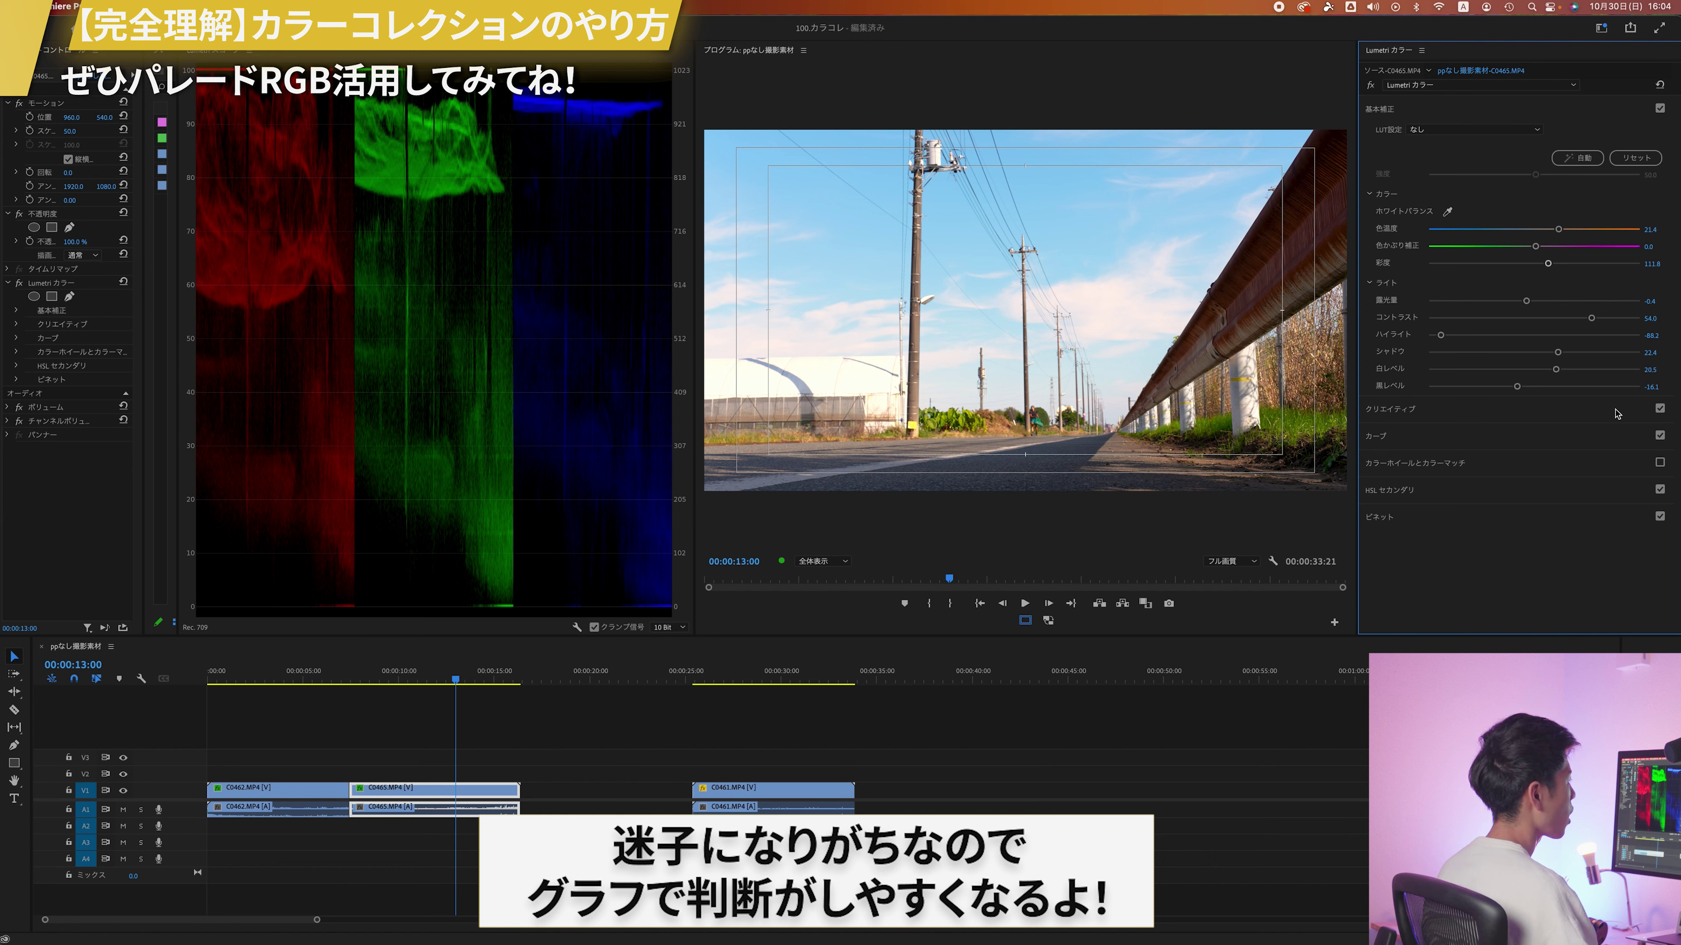
left_click_drag(1516, 386, 1557, 396)
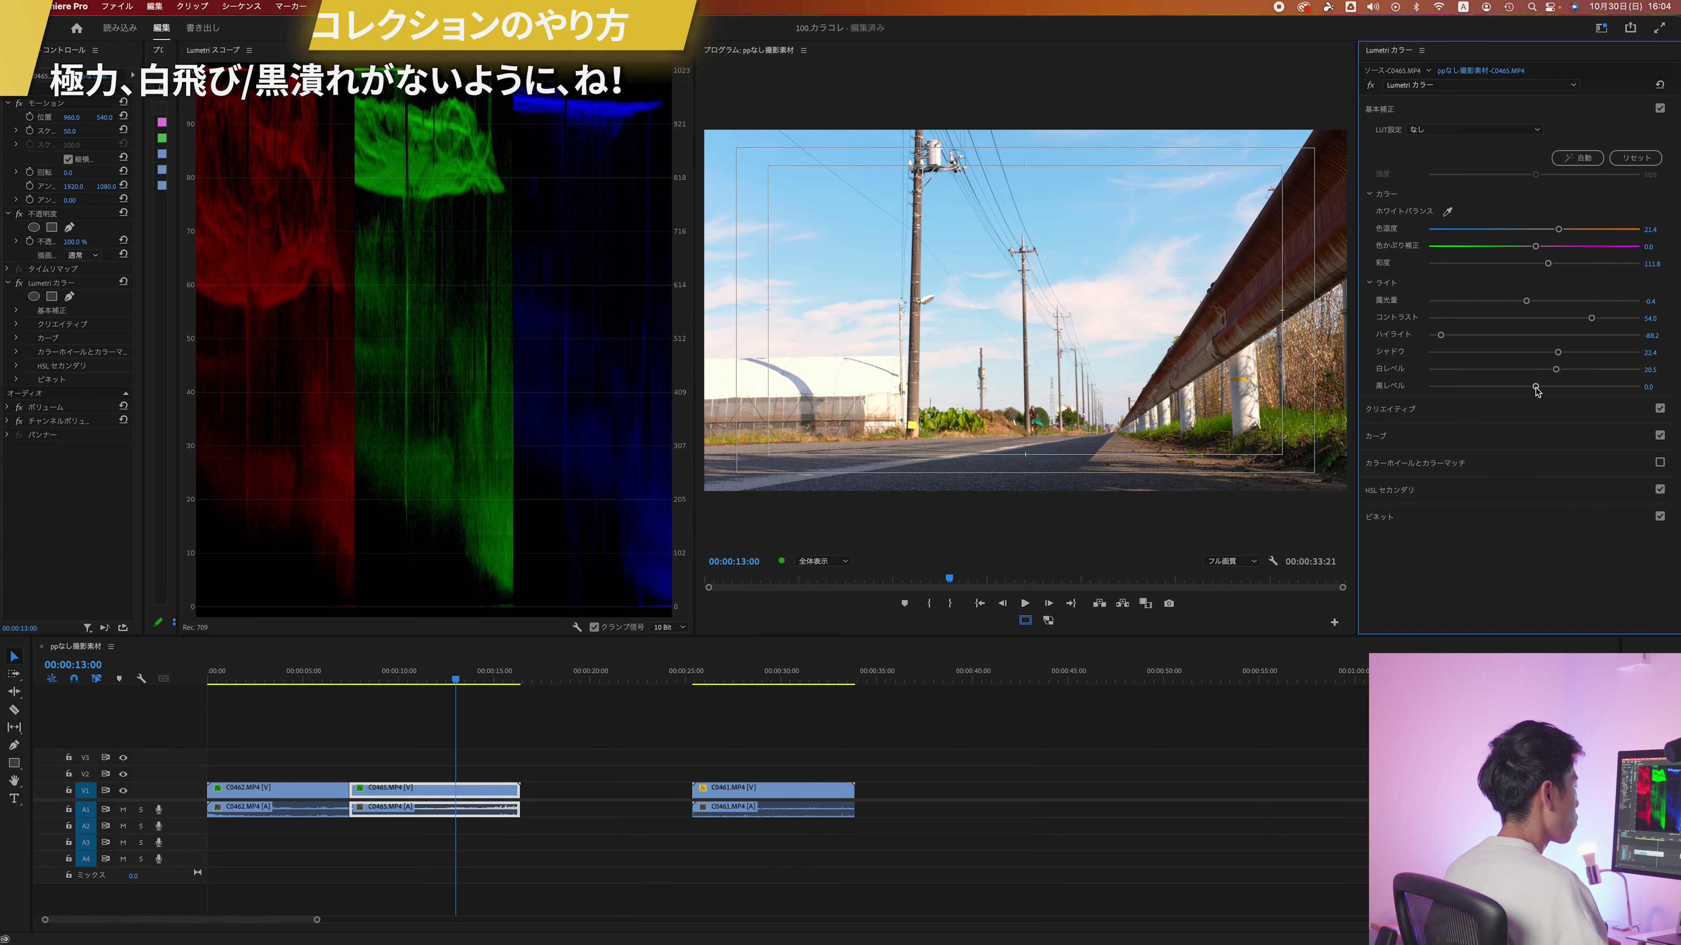
left_click_drag(1526, 301, 1520, 301)
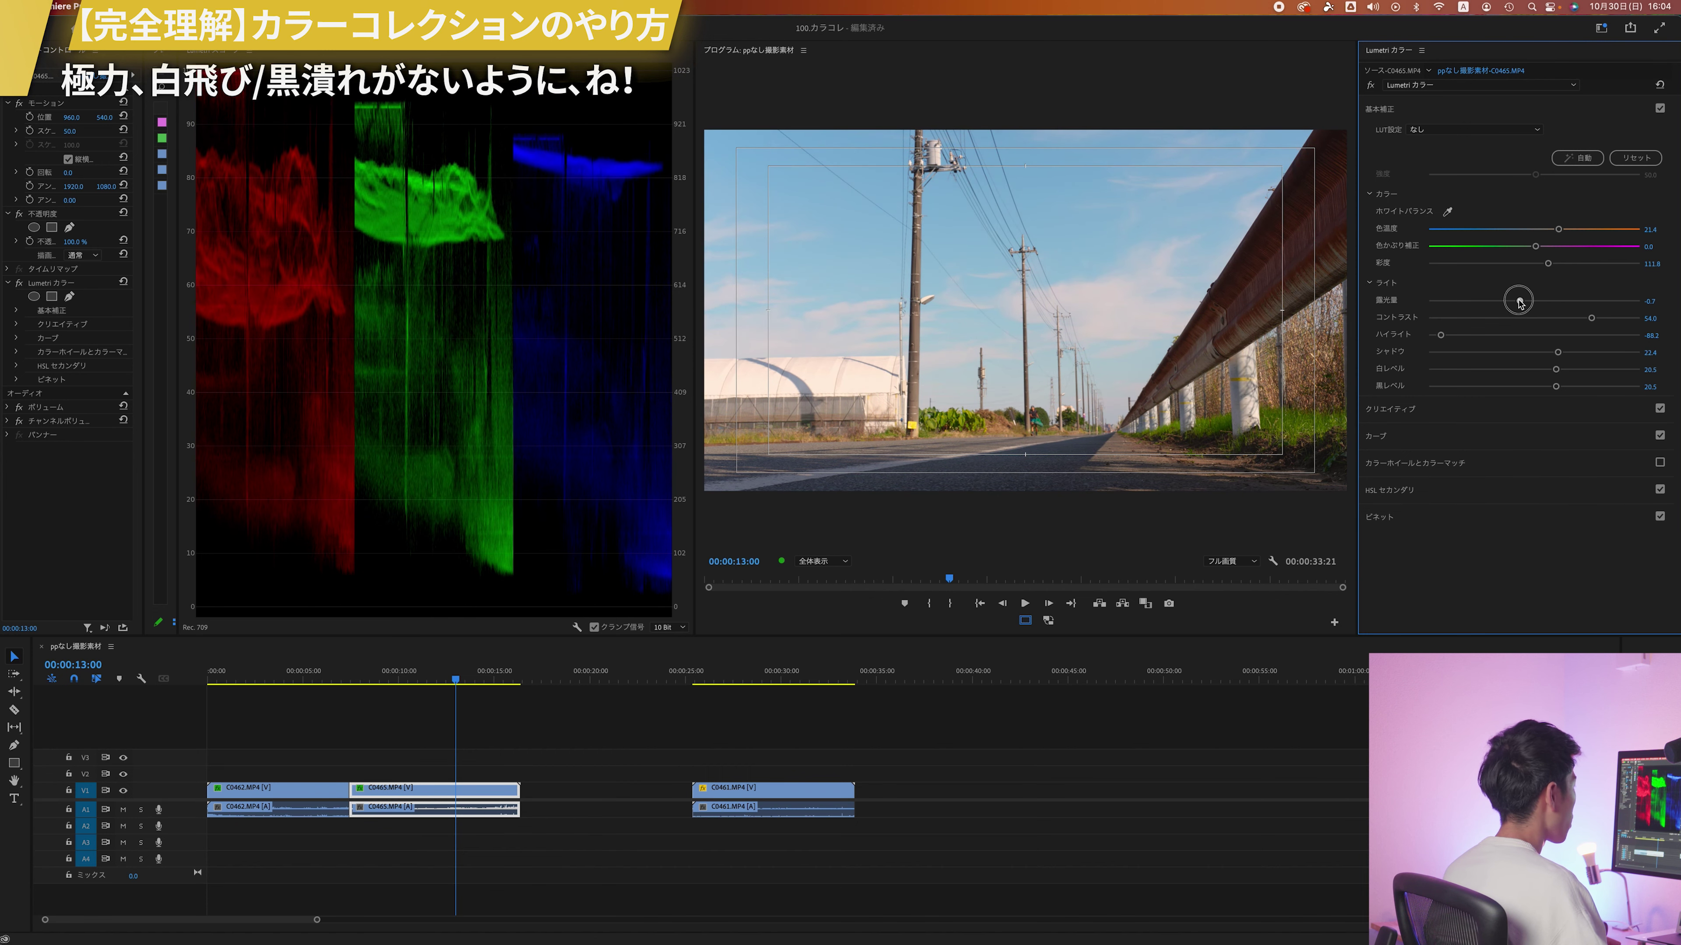
Try exposure at -0.4 and -0.6, play the clip briefly, and widen the Program Monitor.
left_click_drag(1520, 301, 1526, 302)
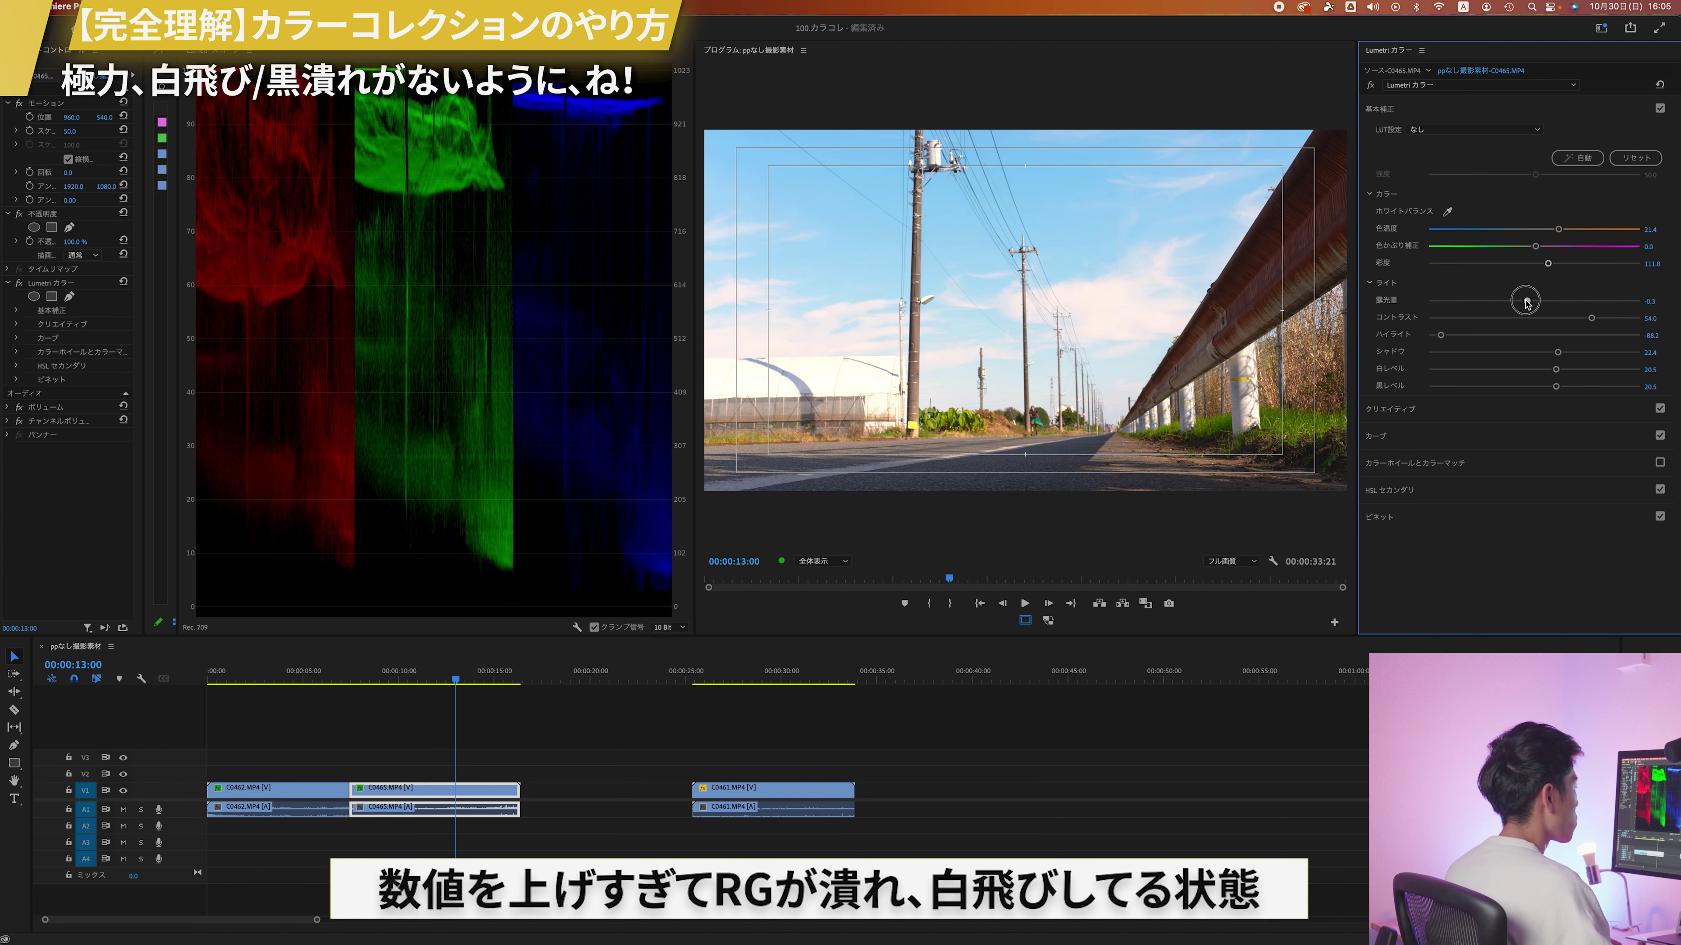
left_click_drag(1527, 303, 1520, 304)
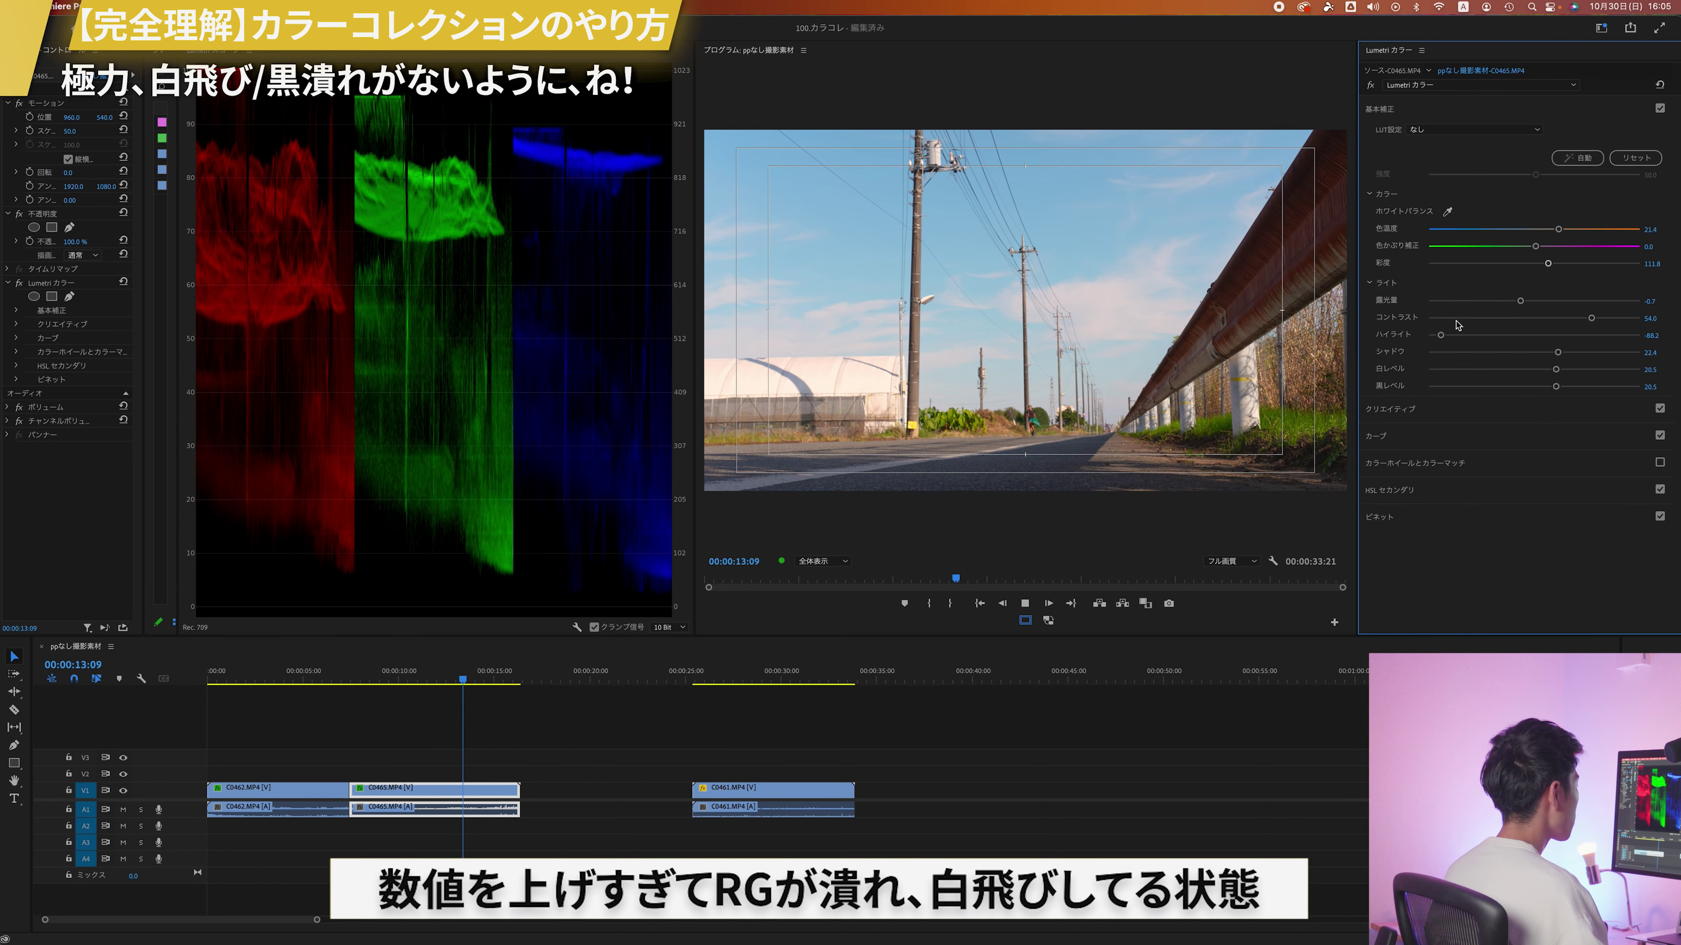
key("space")
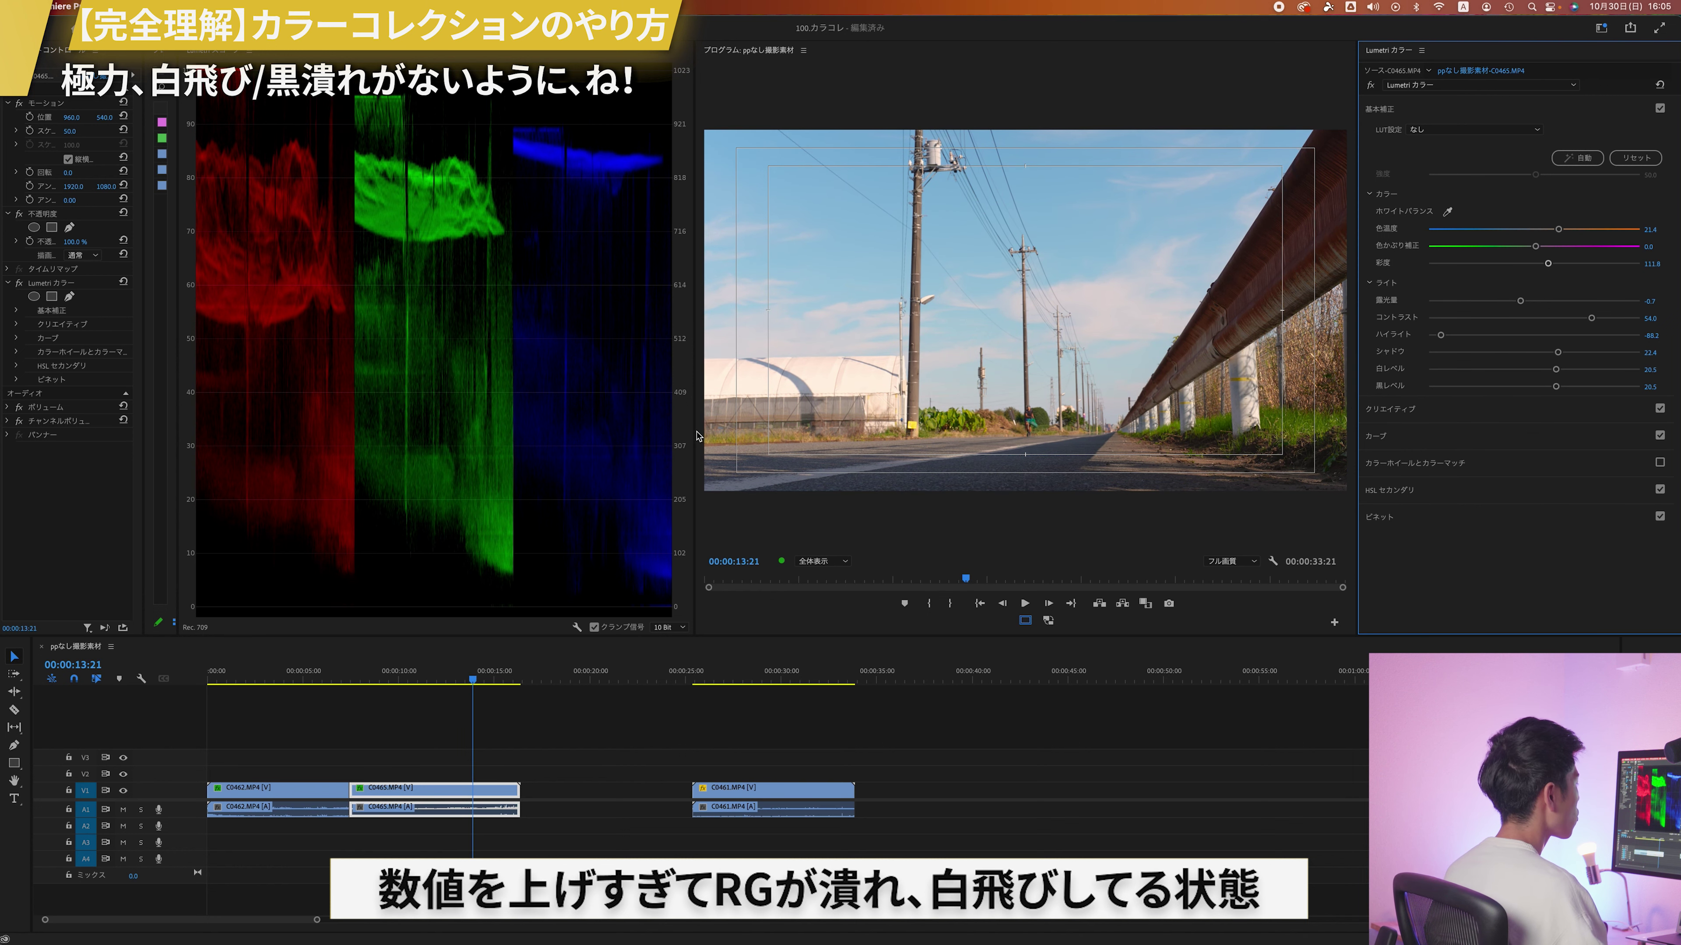
left_click_drag(693, 435, 584, 432)
left_click_drag(1555, 369, 1563, 369)
Set exposure to -0.7 and Whites to 28.0, widening the RGB Parade scope slightly.
double_click(1535, 301)
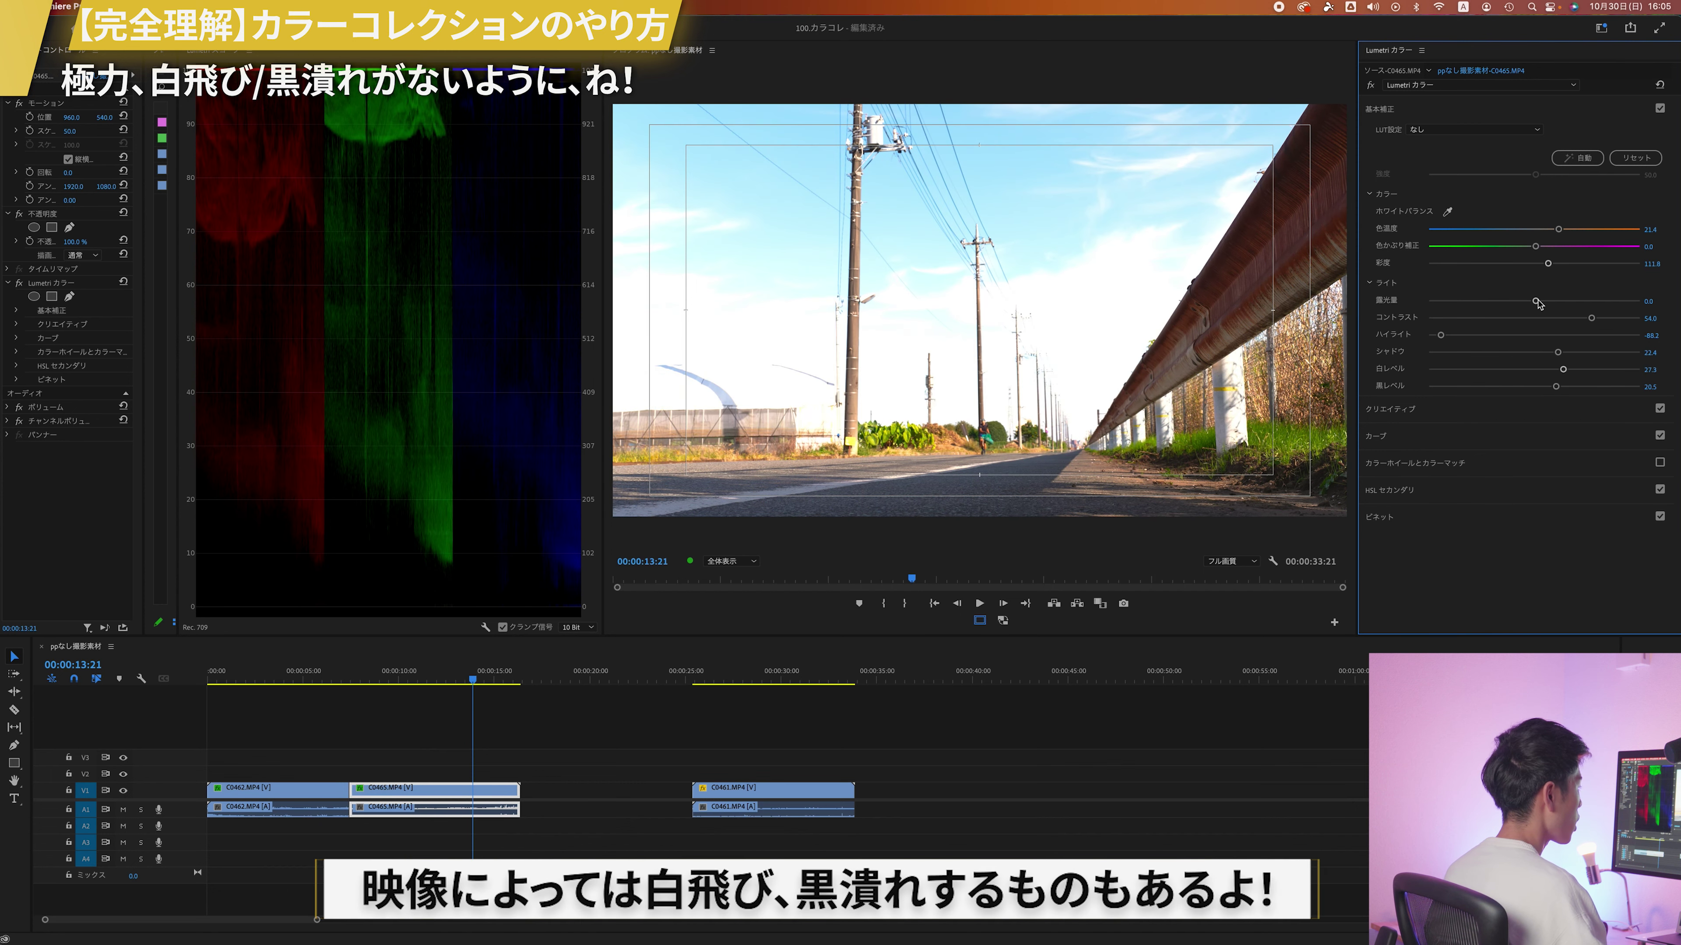
left_click_drag(1536, 302, 1517, 302)
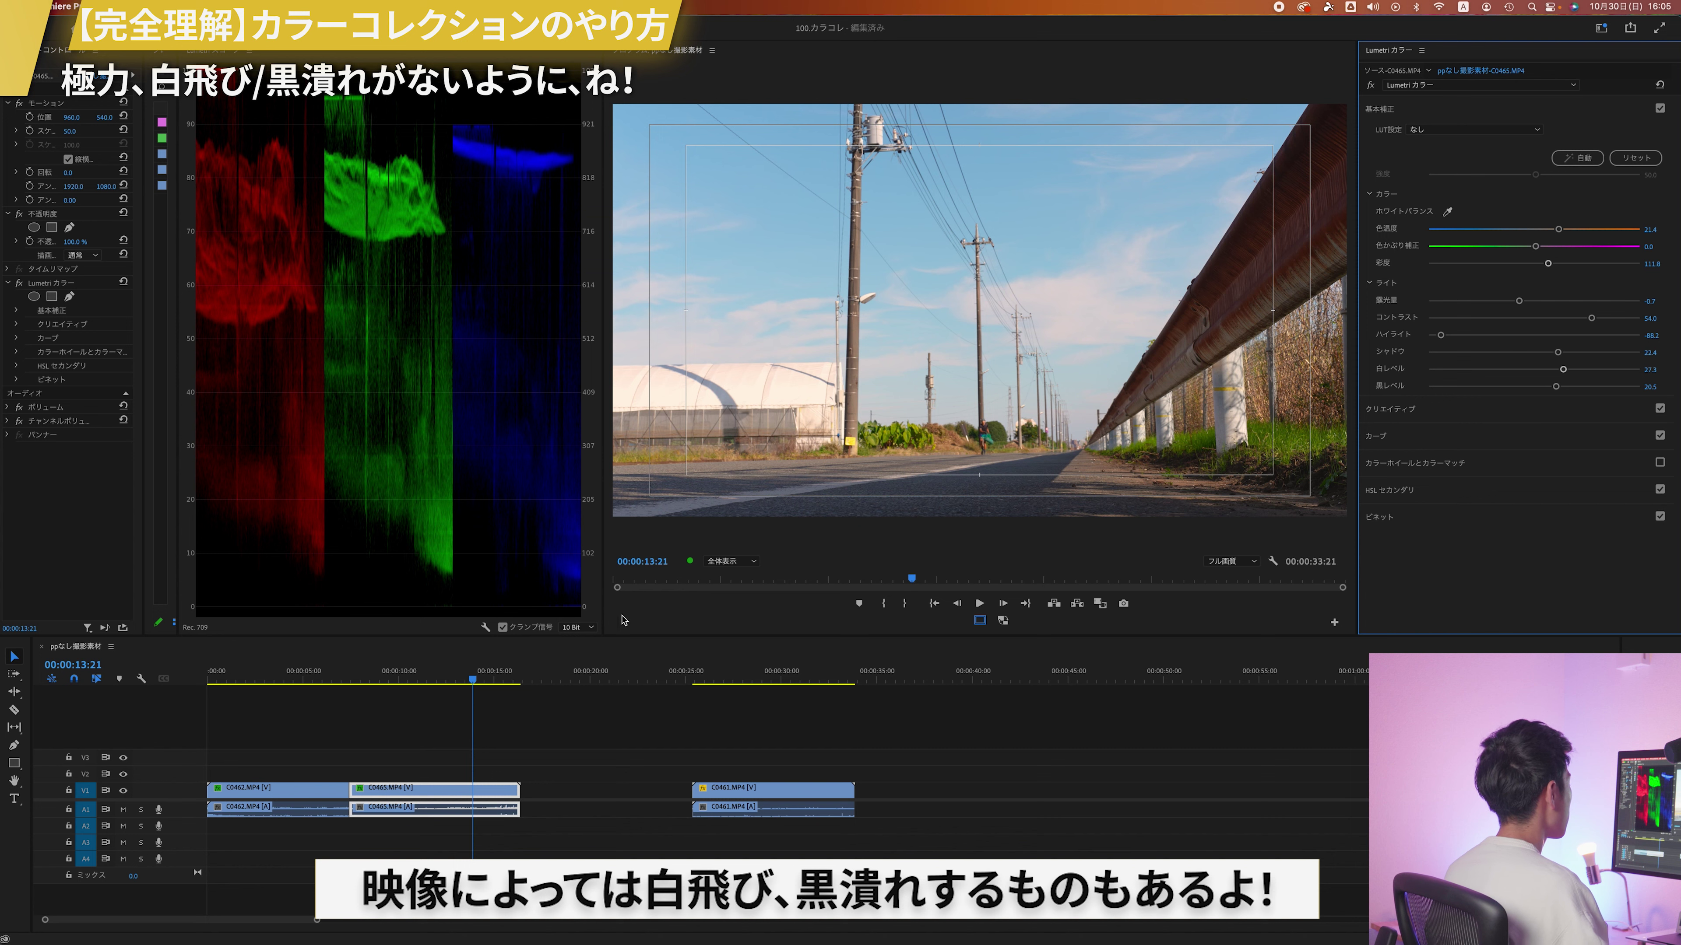
left_click_drag(605, 611, 620, 610)
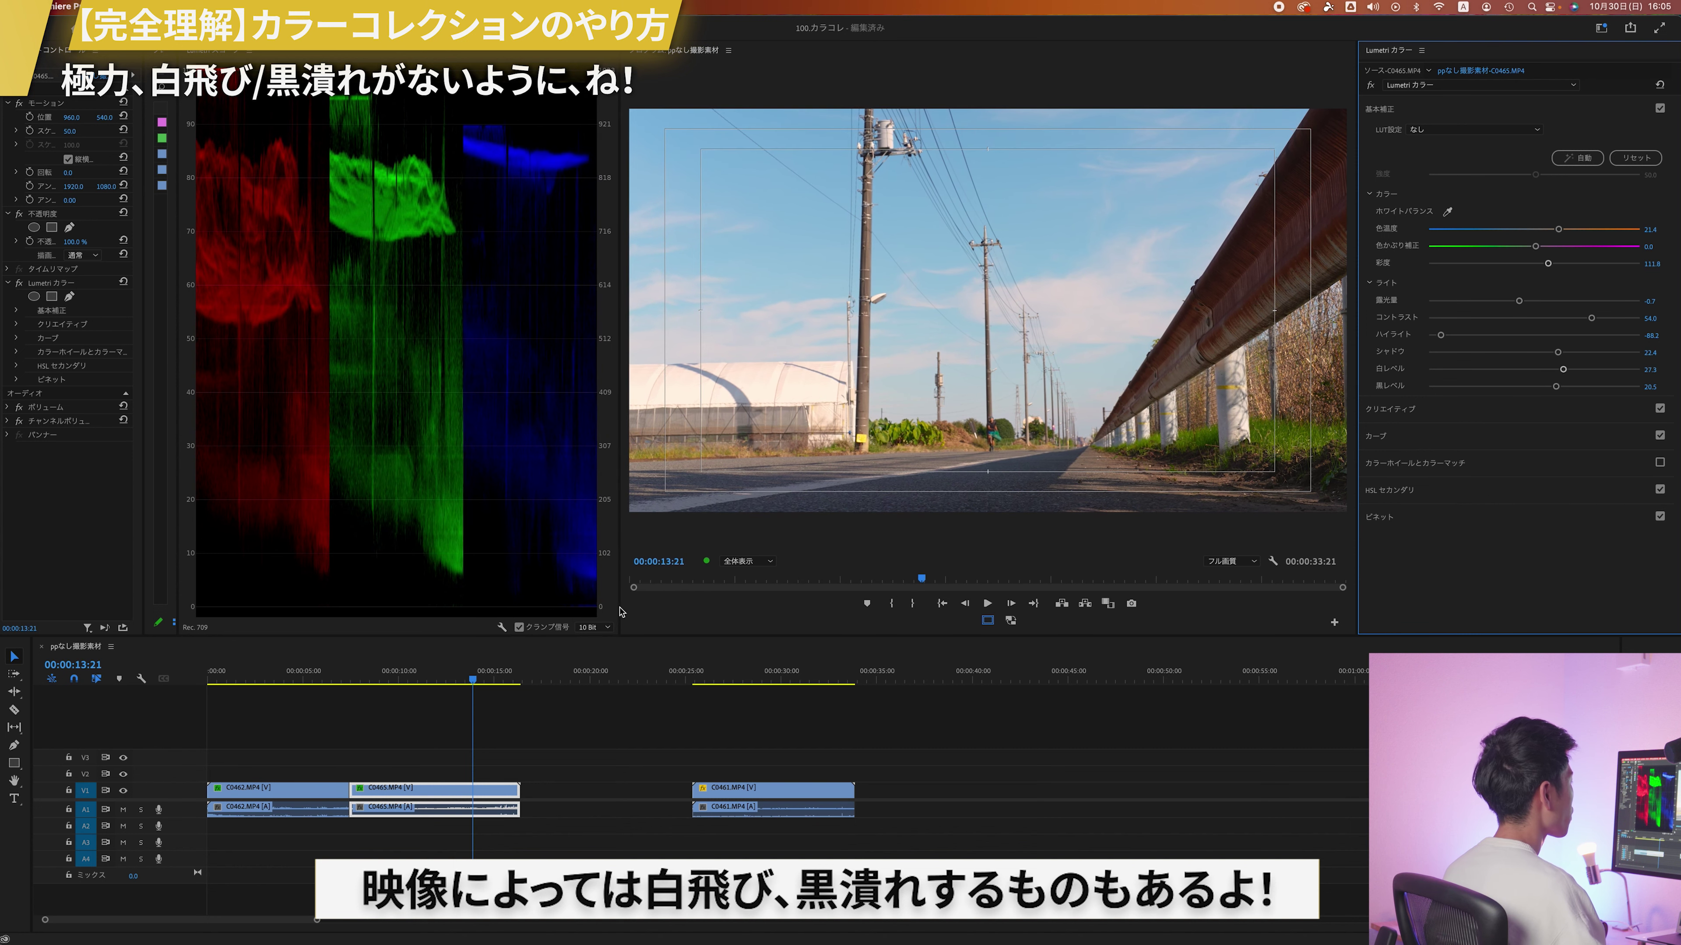
left_click_drag(1562, 369, 1563, 371)
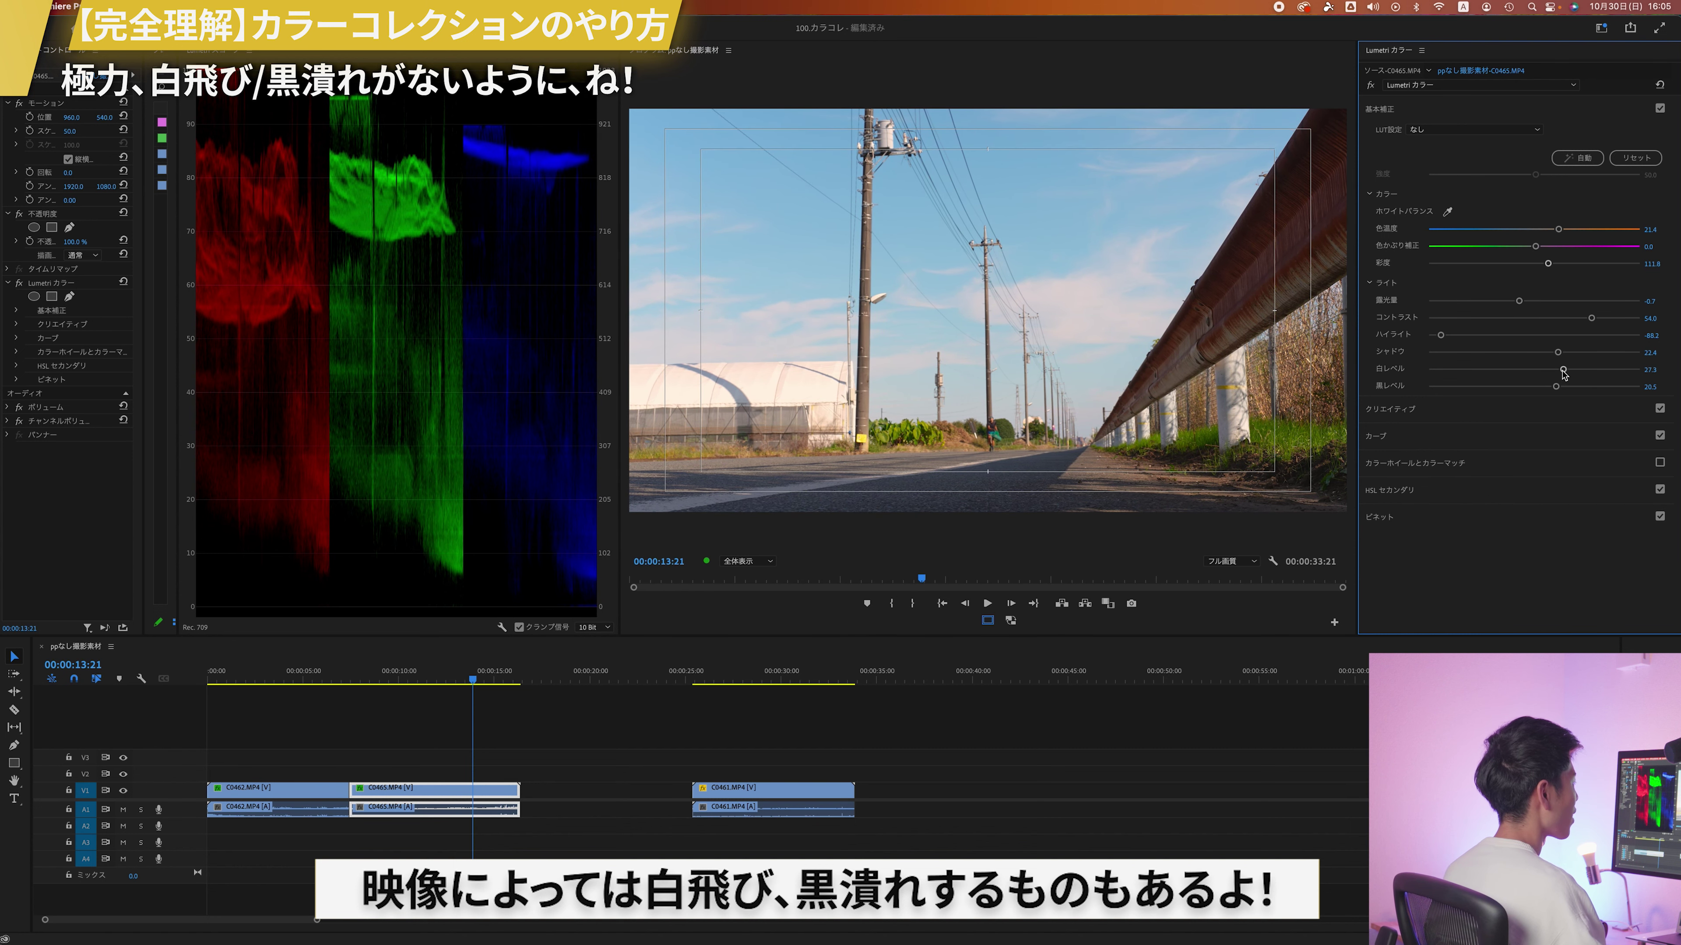